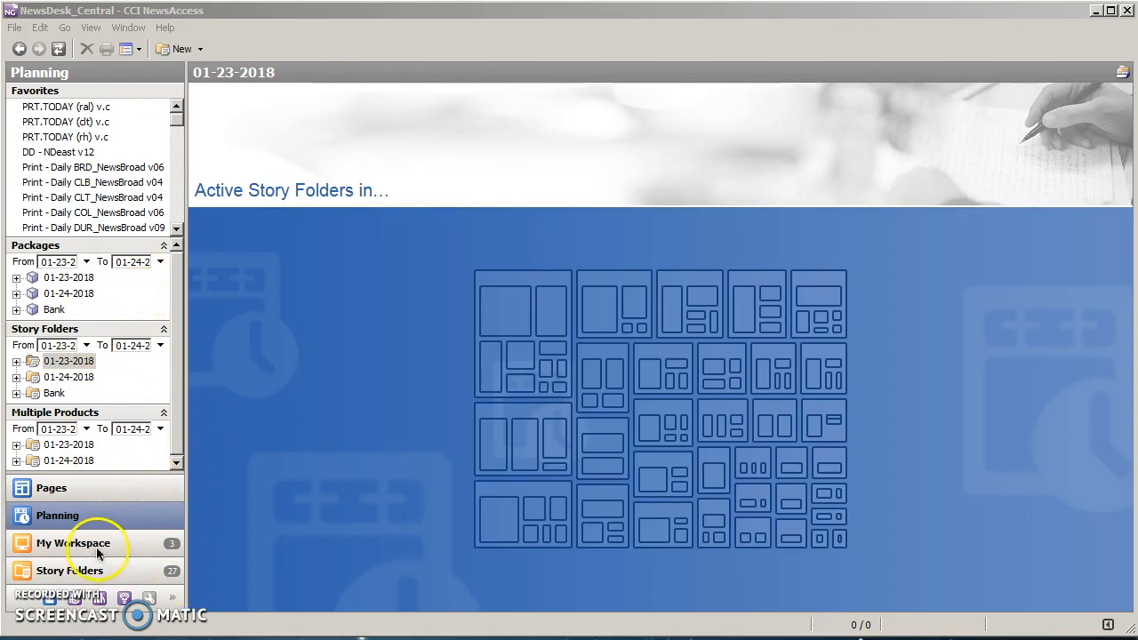
- Show the story folders in the Wire SF - natworldbiz v01 favorite and browse the list
click(93, 579)
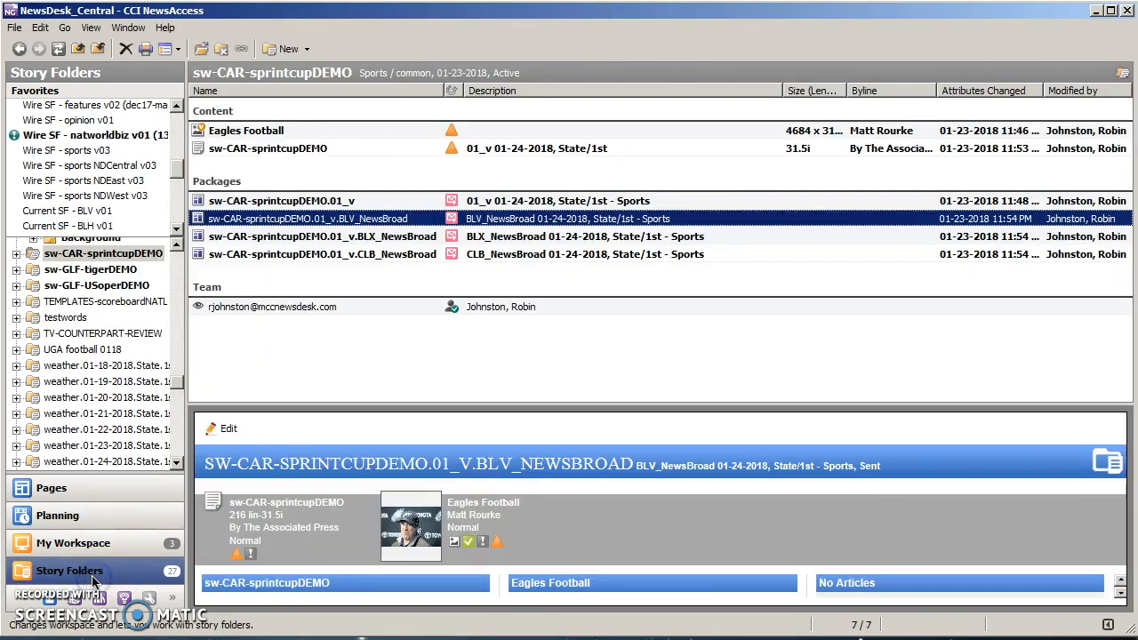
click(113, 138)
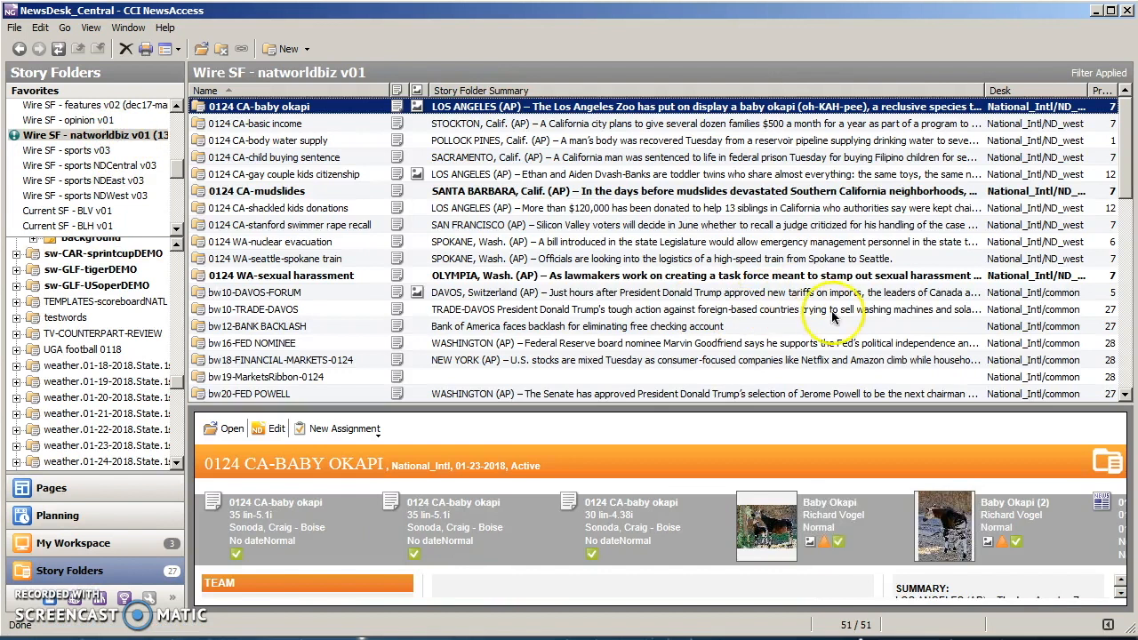
scroll(797, 309, down, 11)
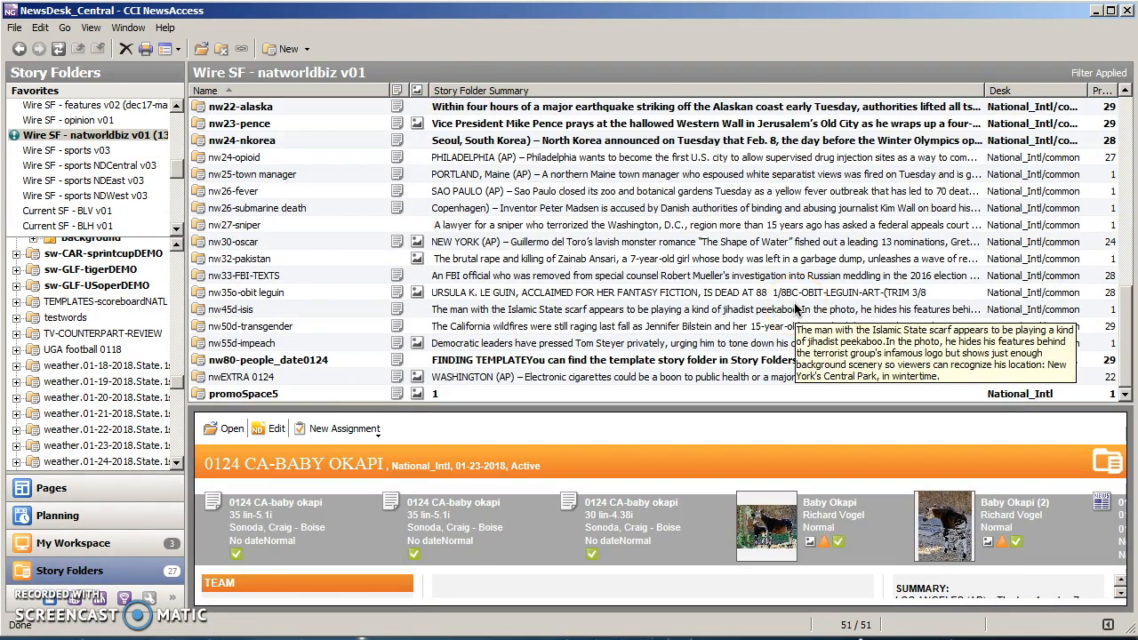
scroll(798, 309, up, 1)
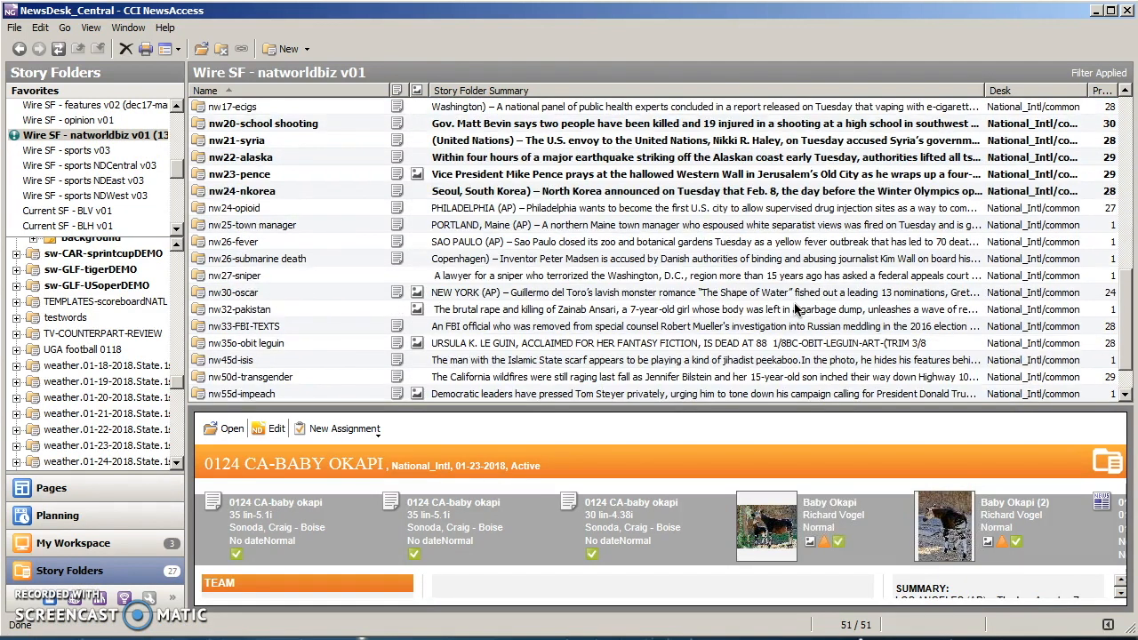
- Go to the nw20-school shooting story folder and examine its content, packages, team and background items
click(278, 123)
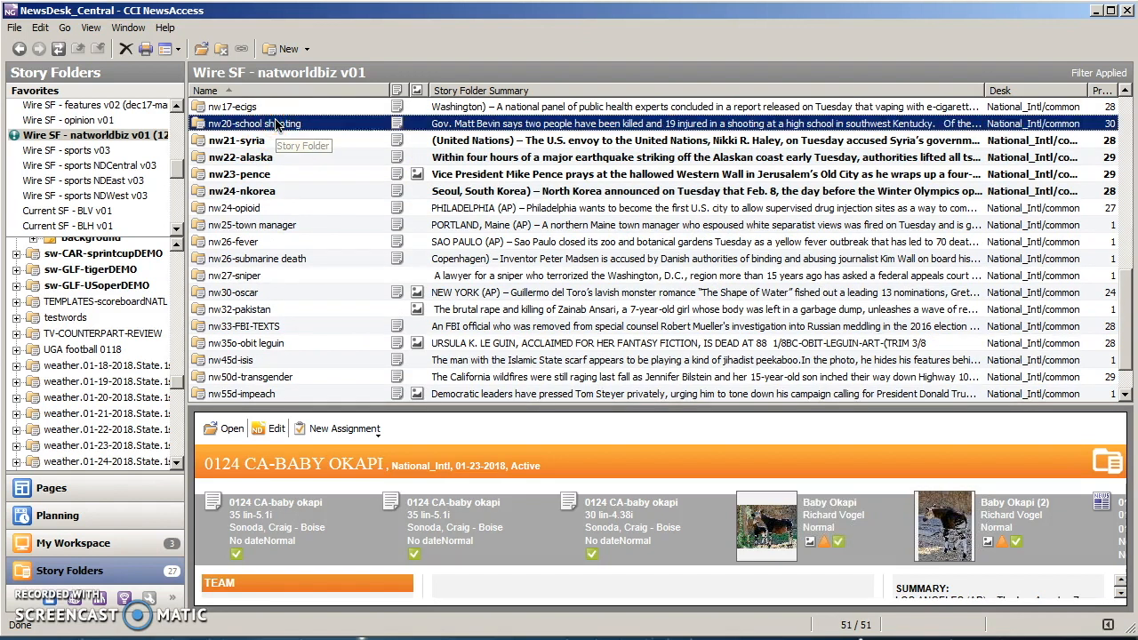
right_click(277, 124)
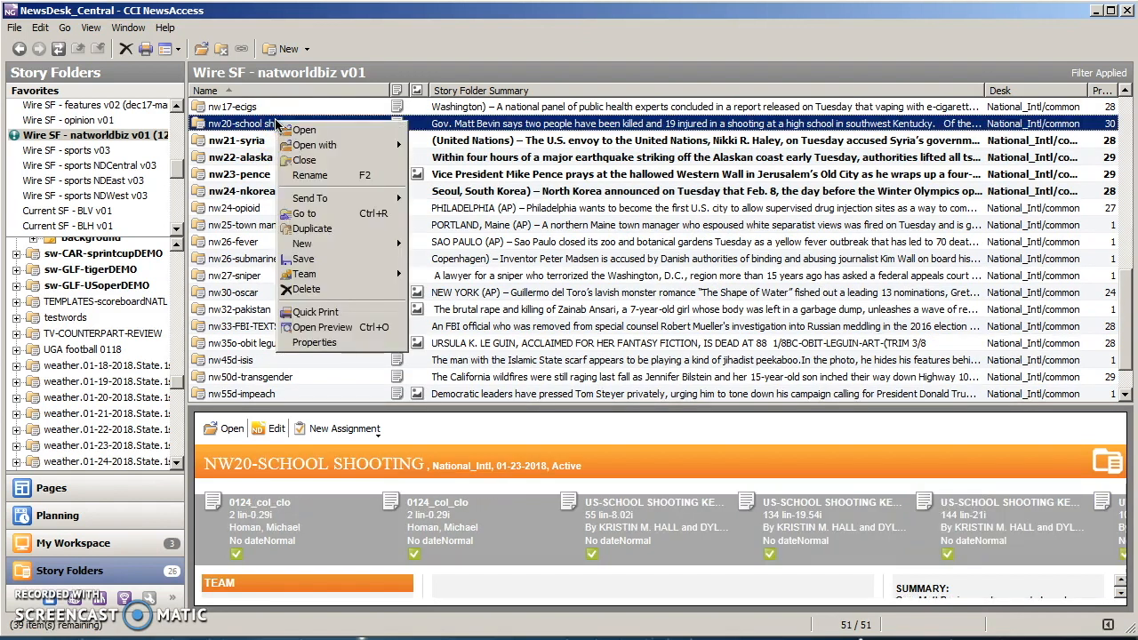
click(352, 214)
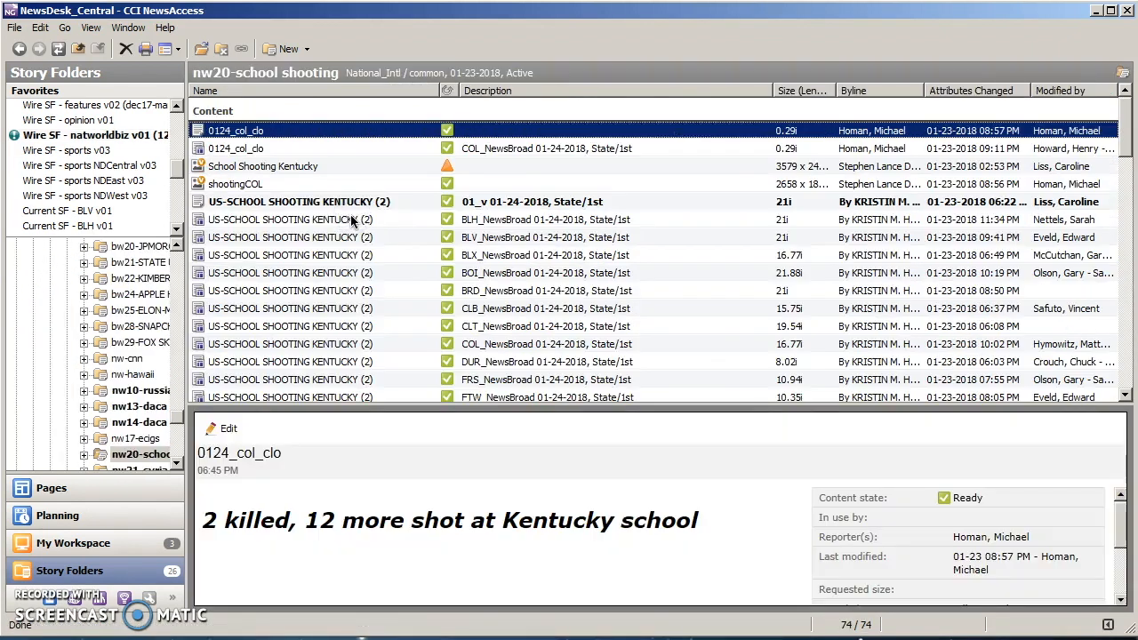
scroll(623, 331, down, 10)
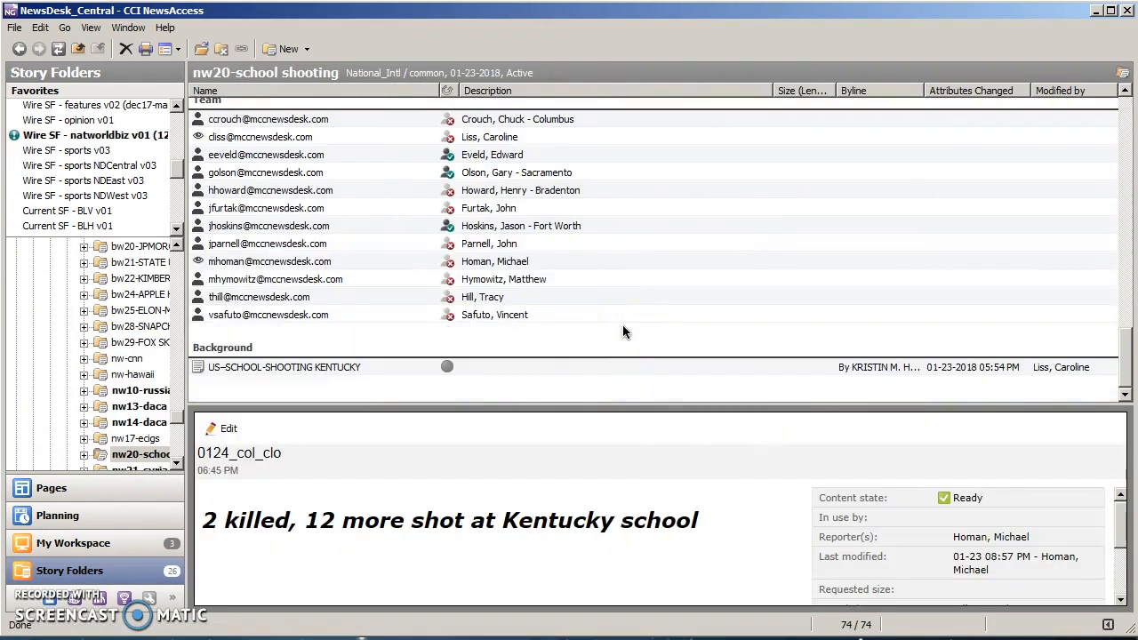
scroll(623, 331, up, 10)
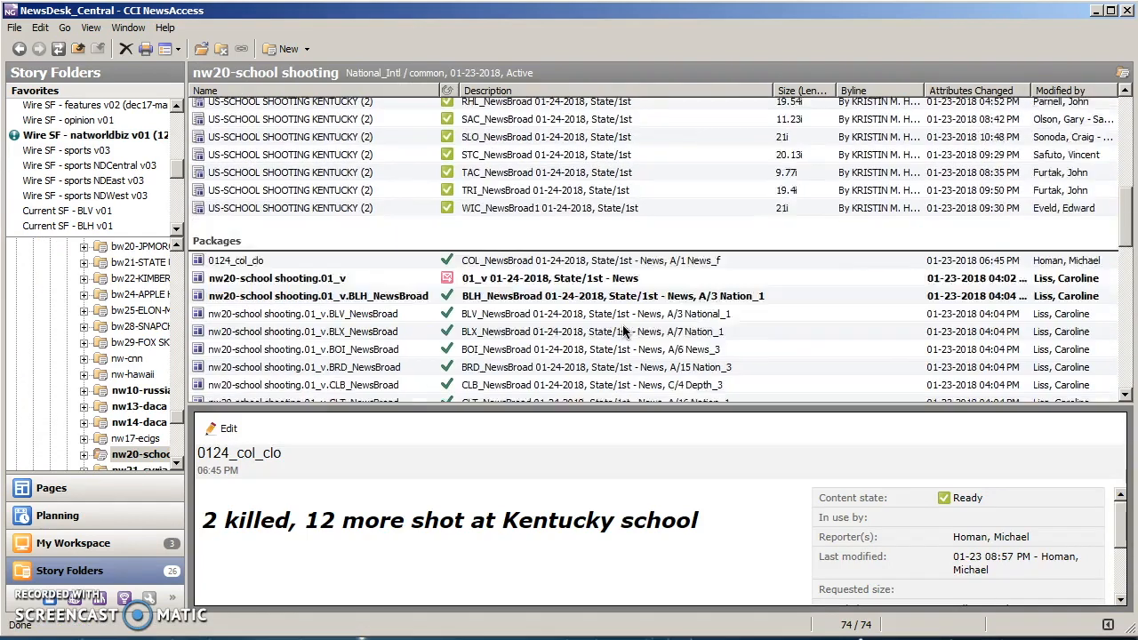
scroll(624, 331, down, 2)
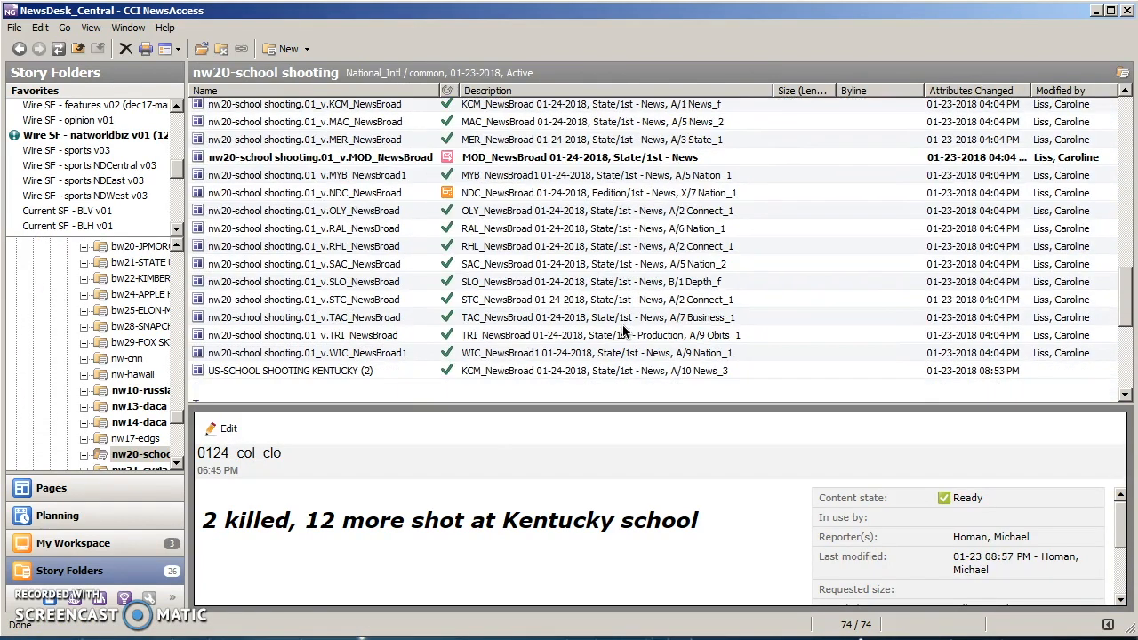
- View the SAC_NewsBroad package's page in CCI LayoutChamp, enlarge the Kentucky school shooting story, and close the page
click(533, 263)
right_click(538, 267)
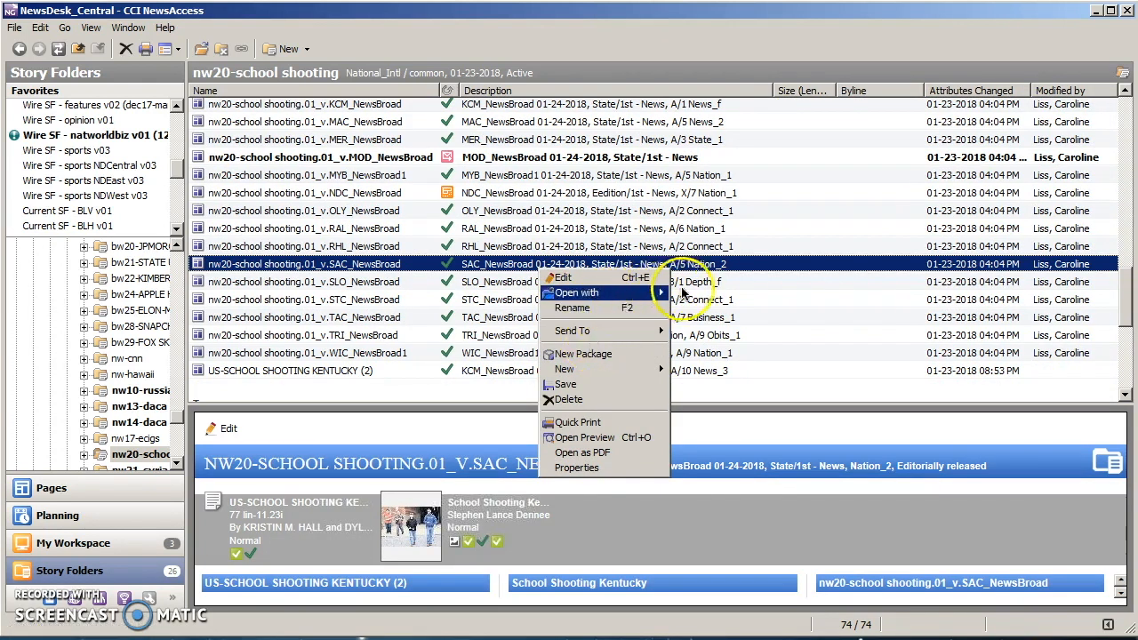
mouse_move(667, 292)
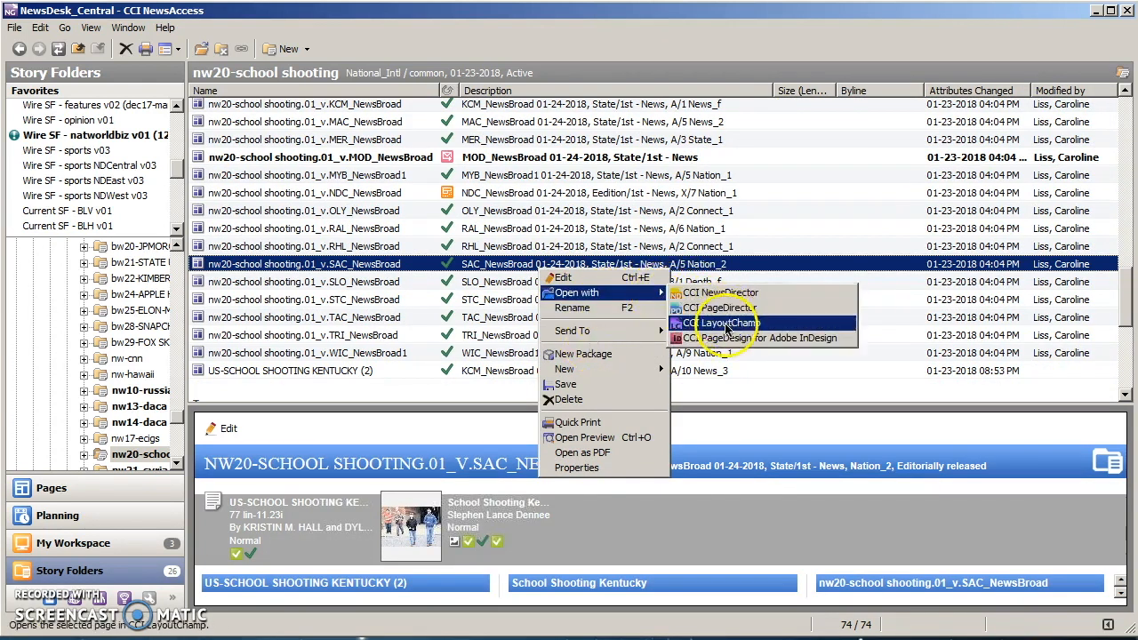
click(727, 324)
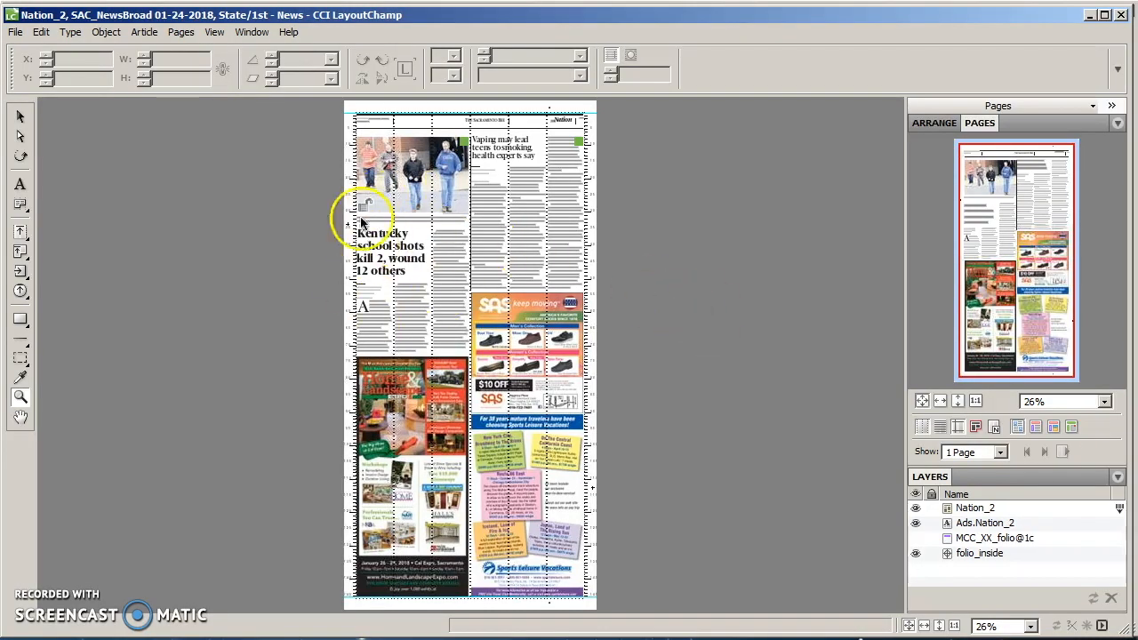
click(22, 398)
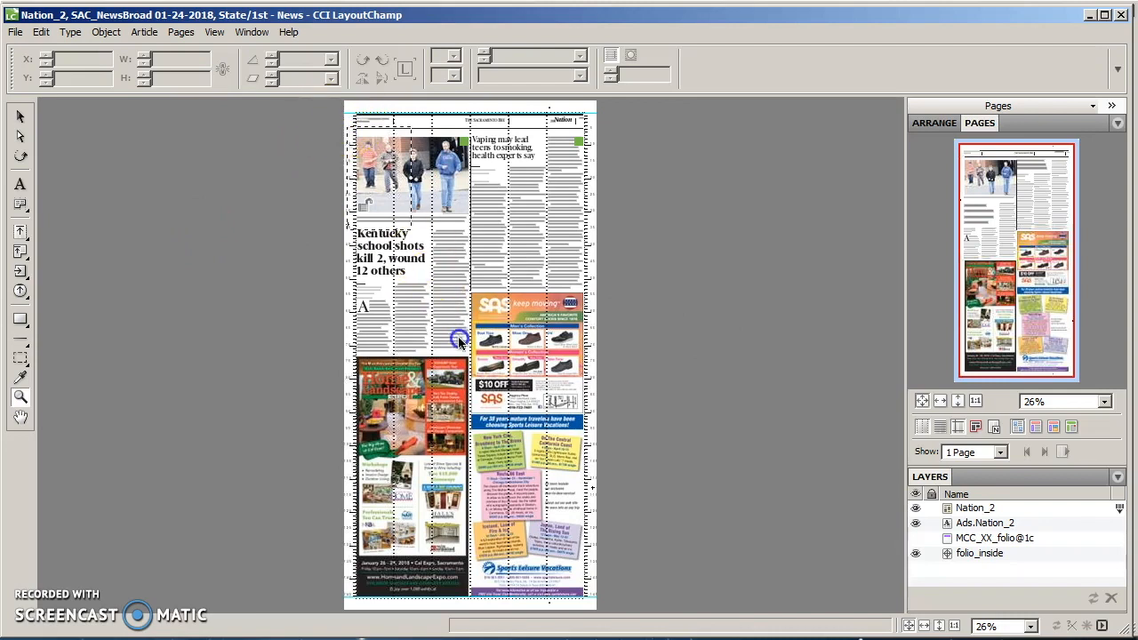
click(473, 365)
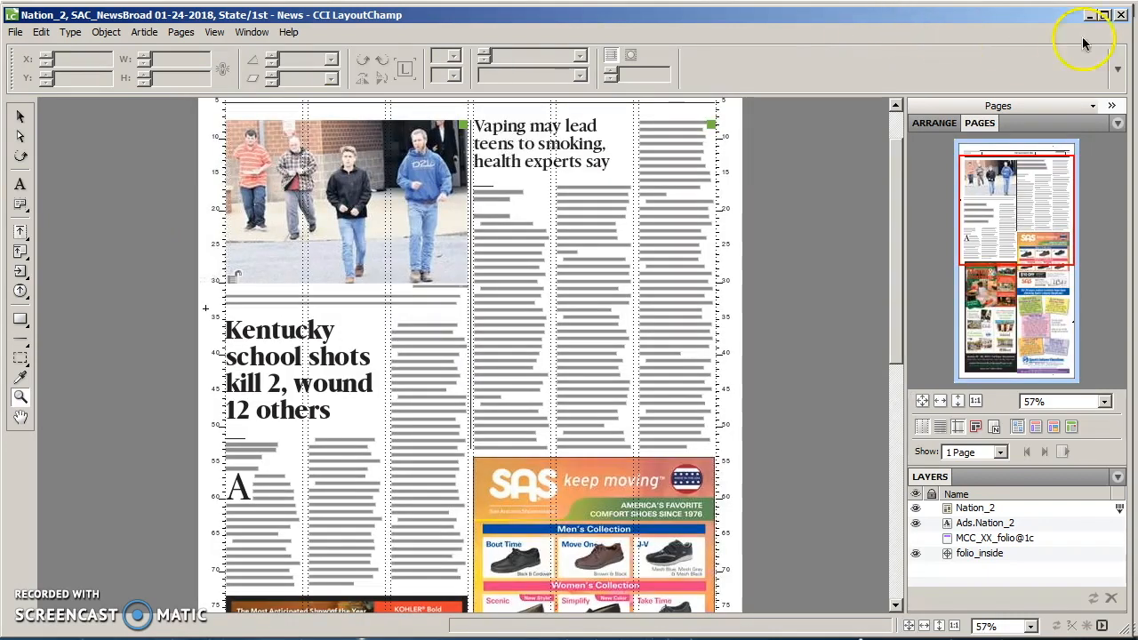
click(1121, 15)
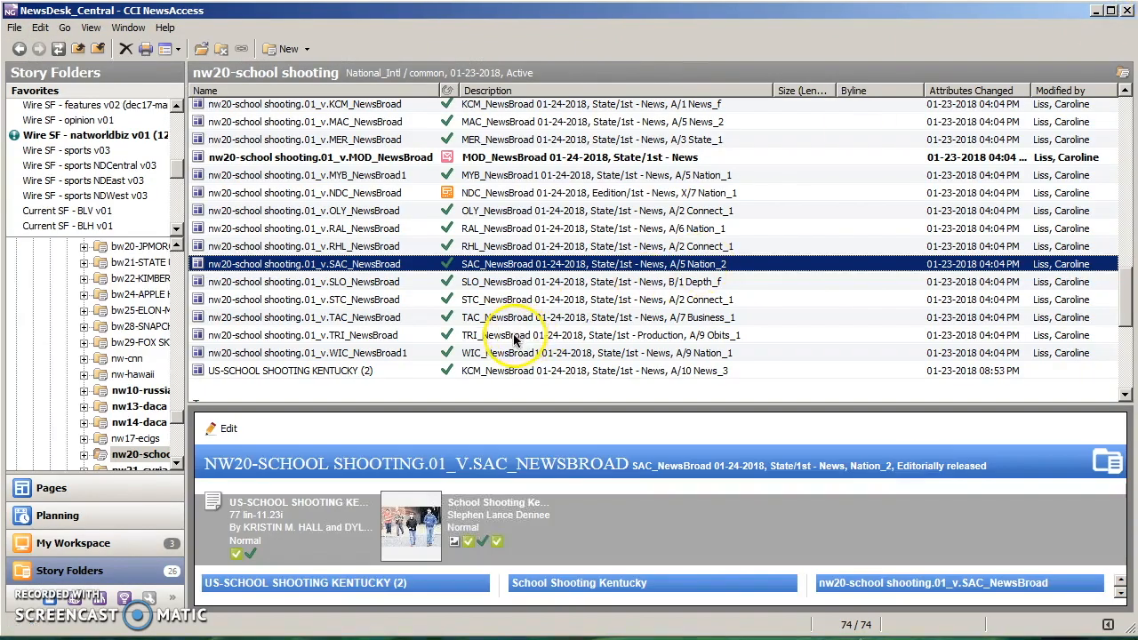
- View the TRI_NewsBroad package's page in CCI LayoutChamp, enlarge the shooting brief at the page's upper left, and close the page
click(515, 339)
right_click(514, 339)
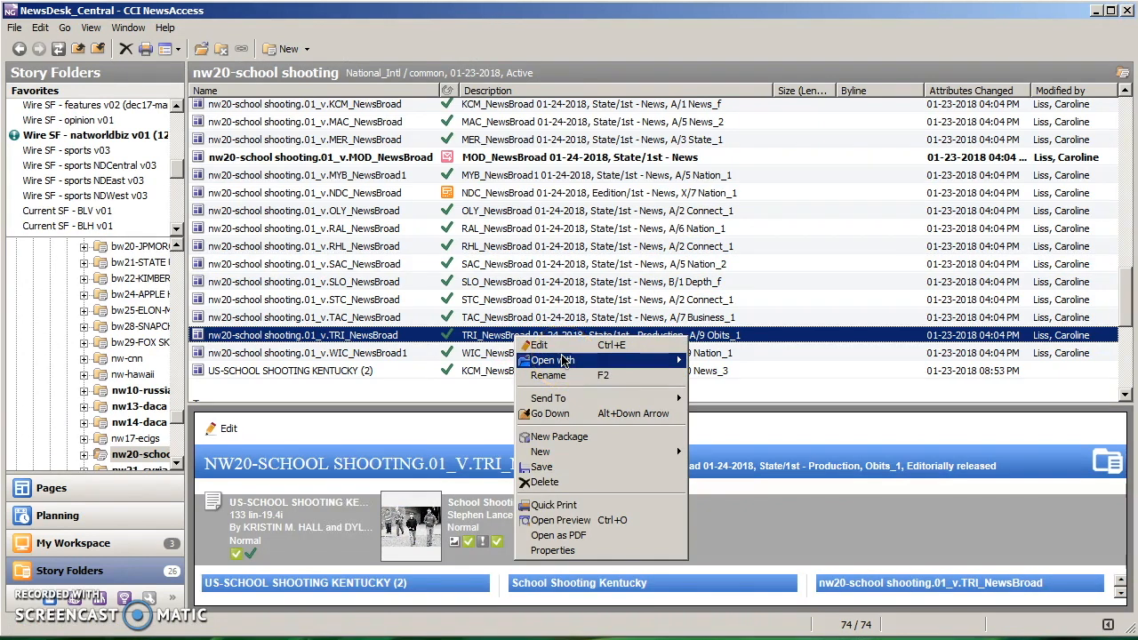
mouse_move(564, 360)
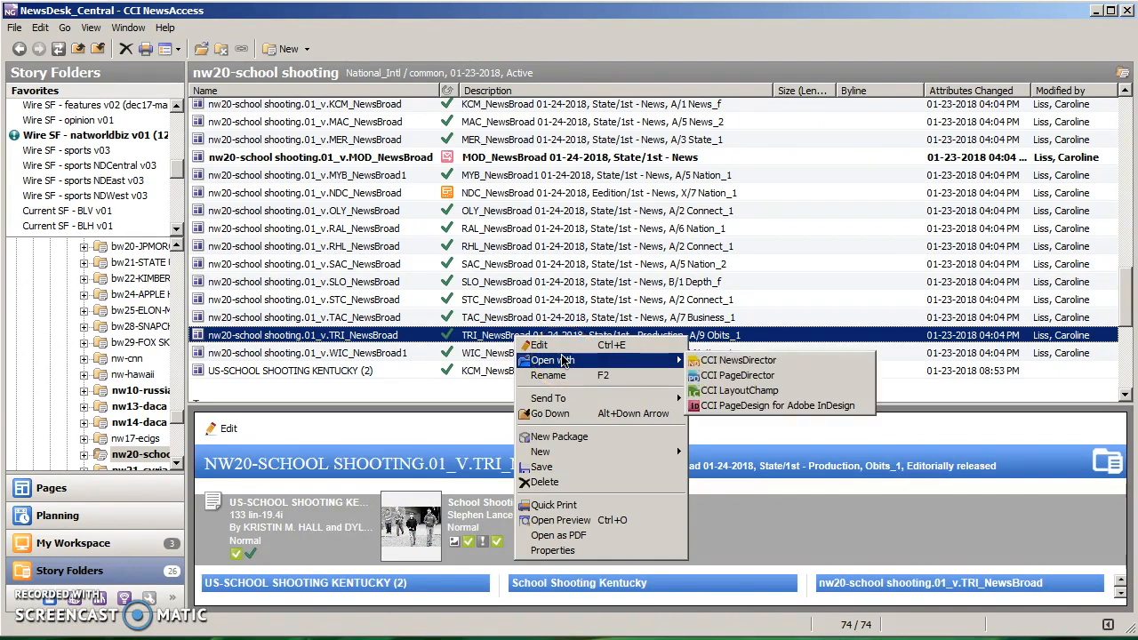
click(770, 390)
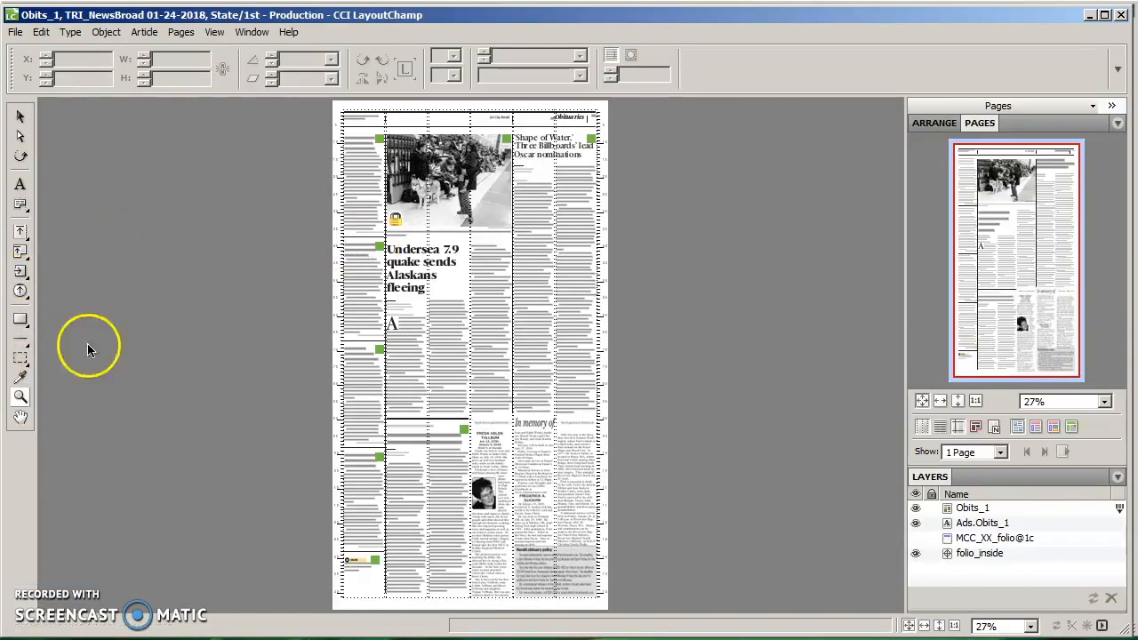
drag(334, 127, 391, 255)
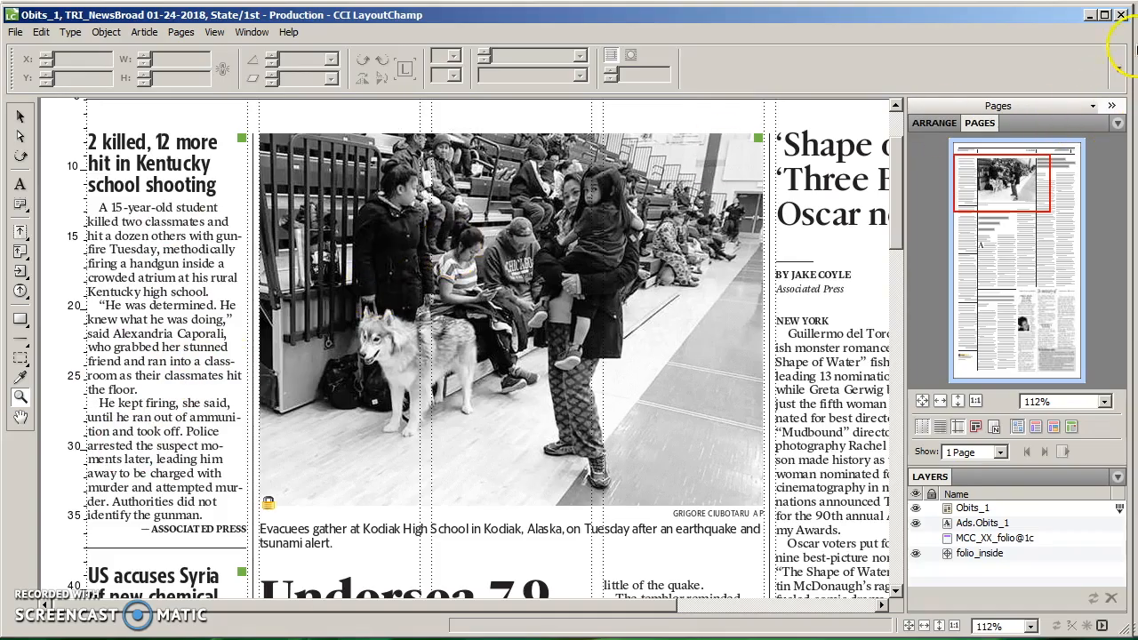
click(1121, 15)
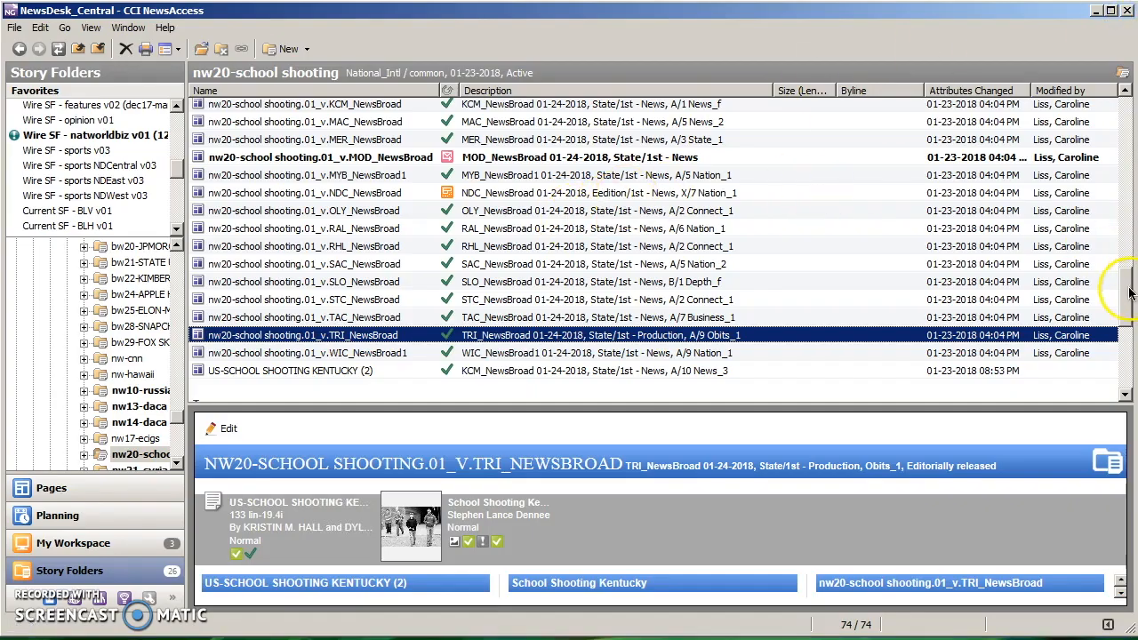
- Open the 01_v version of US-SCHOOL SHOOTING KENTUCKY (2) in CCI NewsDirector, examine its text and packages, and close it
scroll(1129, 262, up, 20)
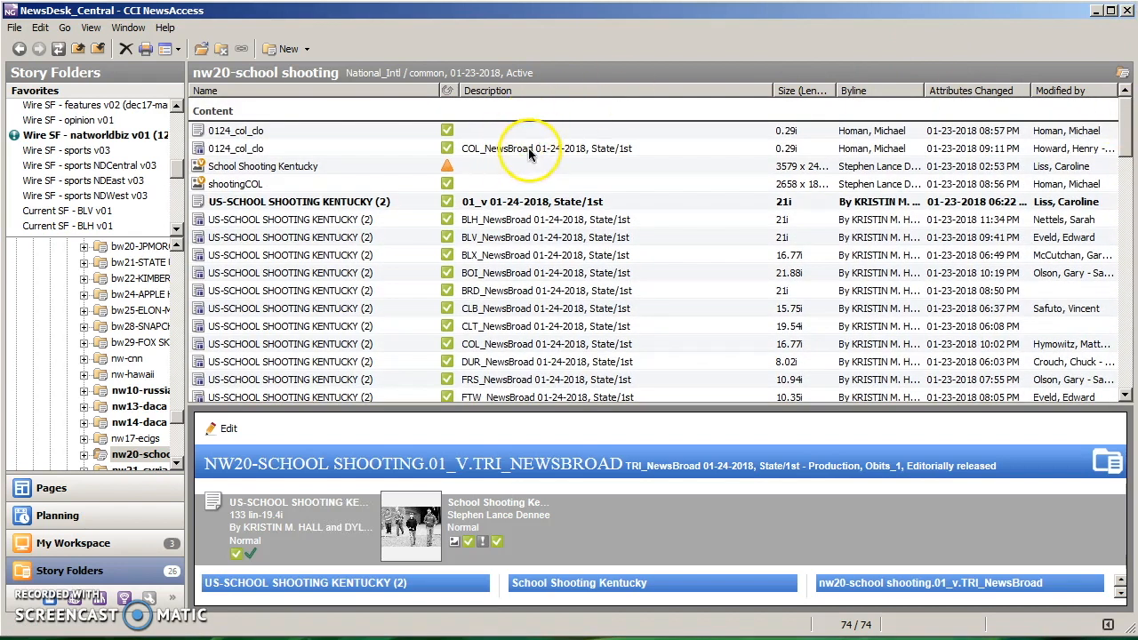
click(530, 205)
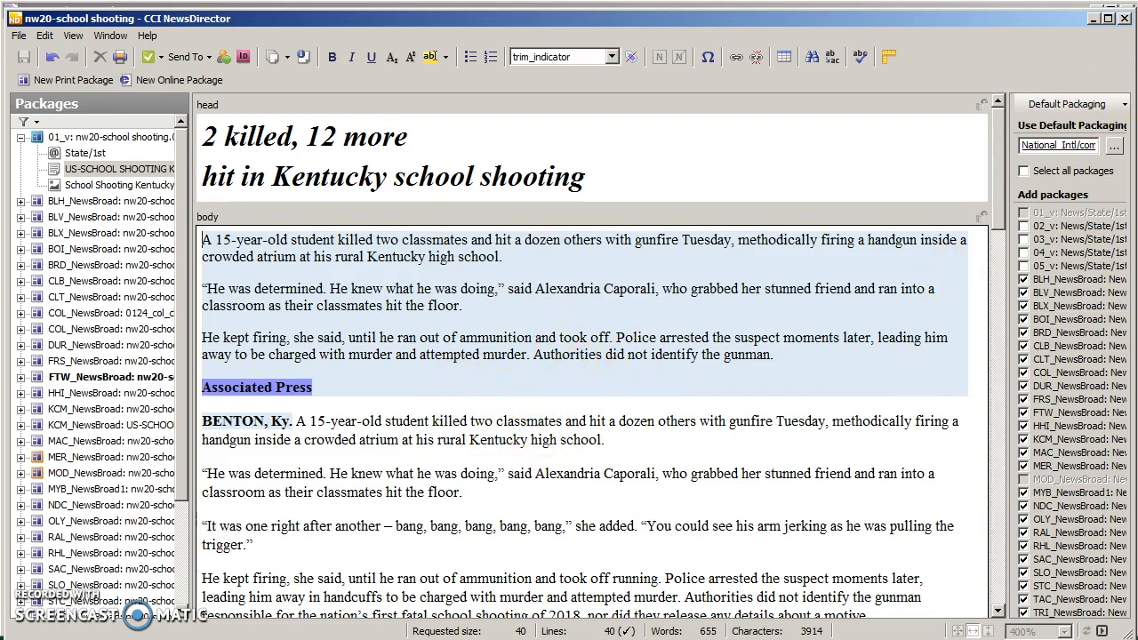
click(1125, 19)
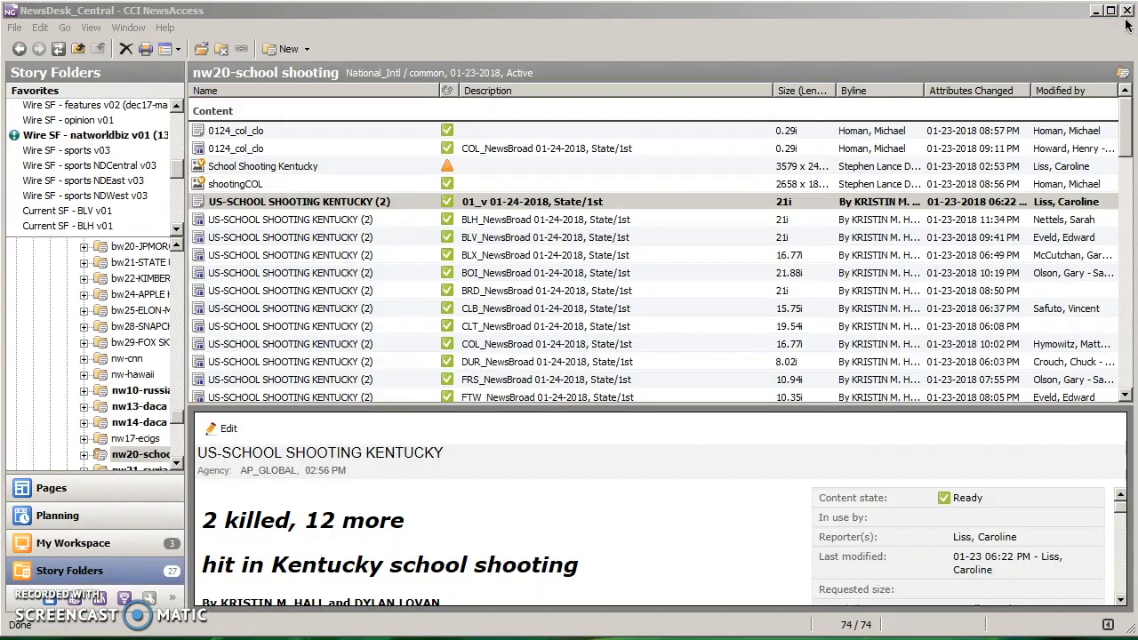
- Switch to the wires and list the stories in the Nationall_Int - Last day v02 favorite
click(75, 600)
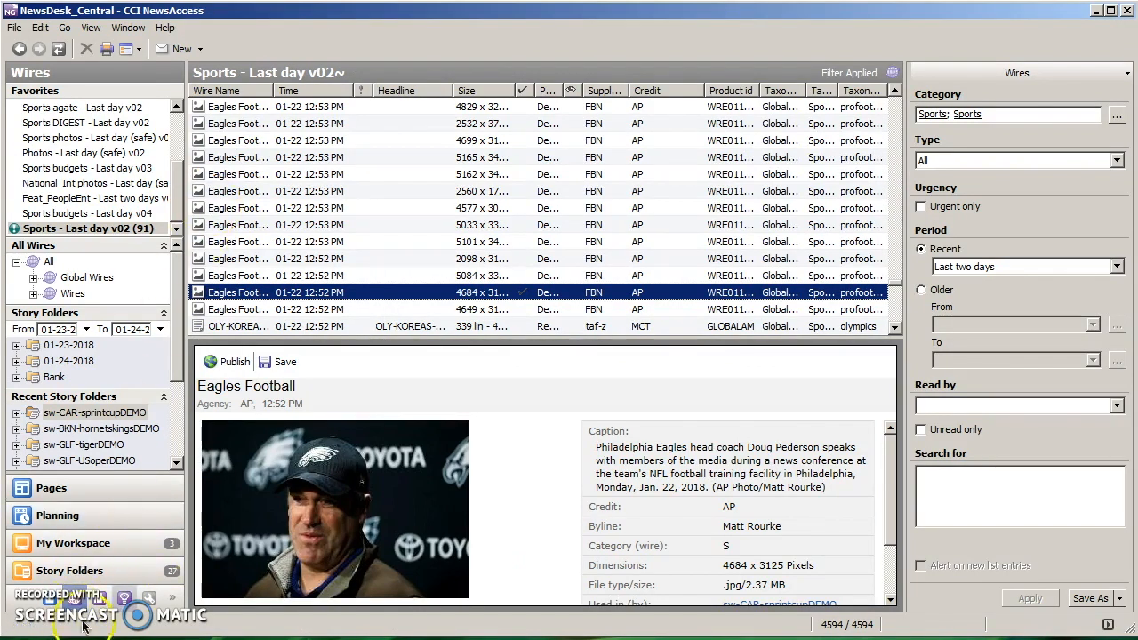
click(175, 190)
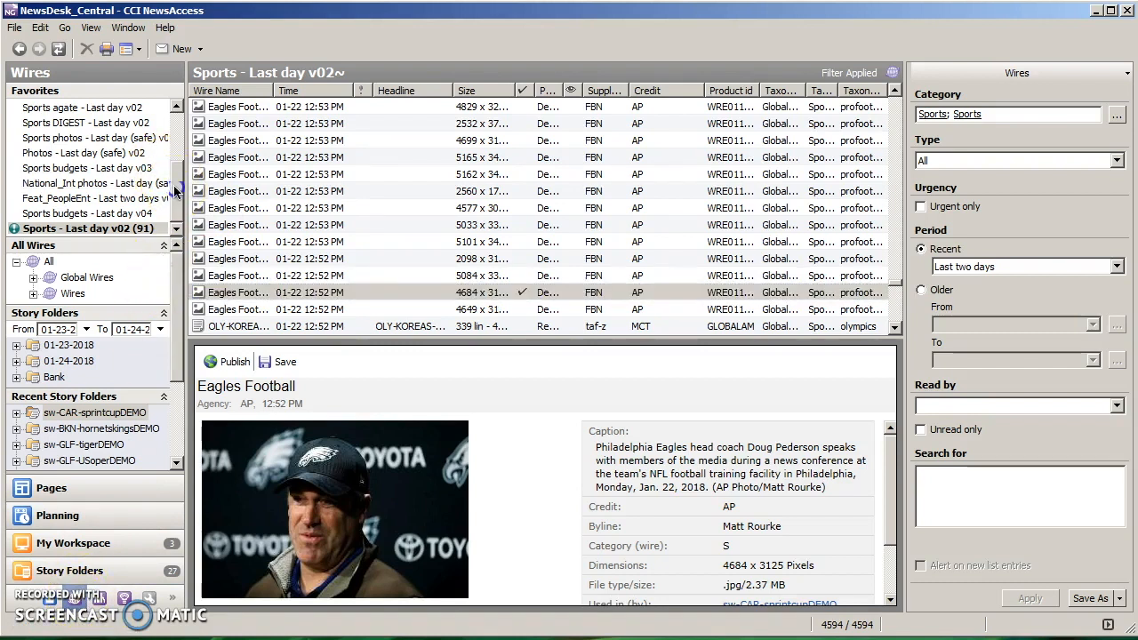
drag(175, 189, 179, 153)
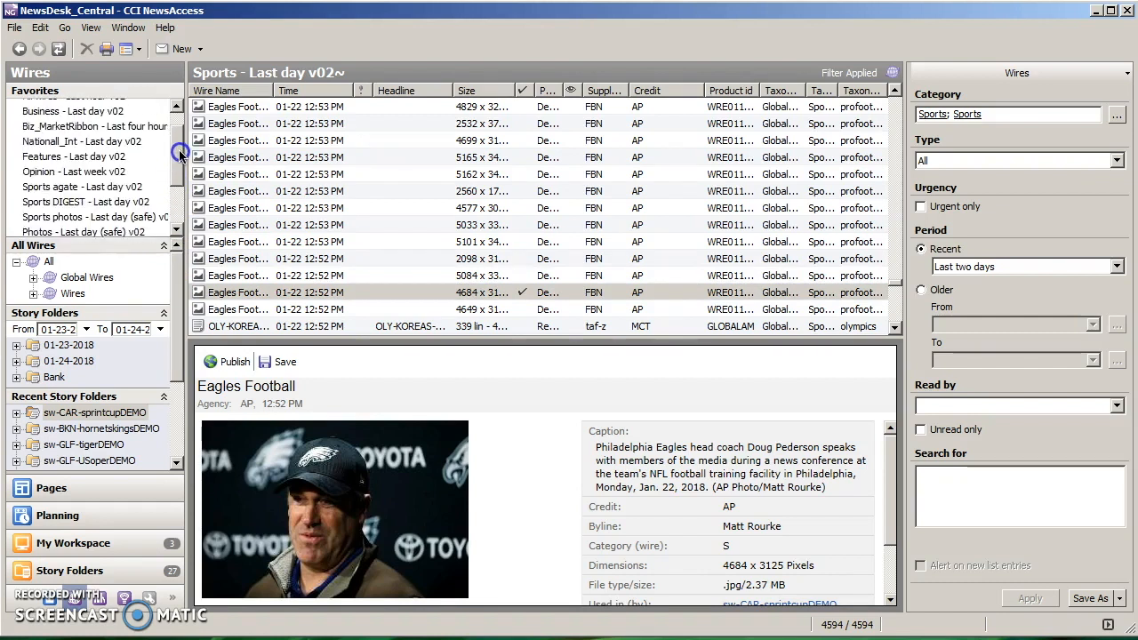
click(102, 145)
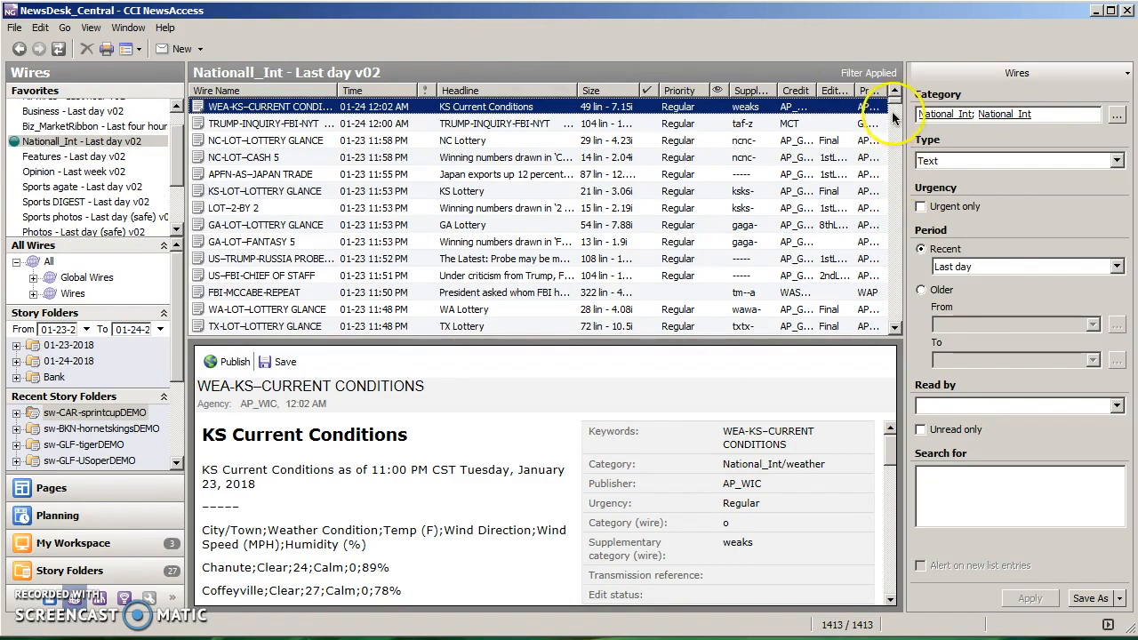
- Start saving the US–GUN-SHOW AFTER LAS VEGAS wire story as a story folder in the National_Intl desk's common subdesk
drag(895, 108, 901, 304)
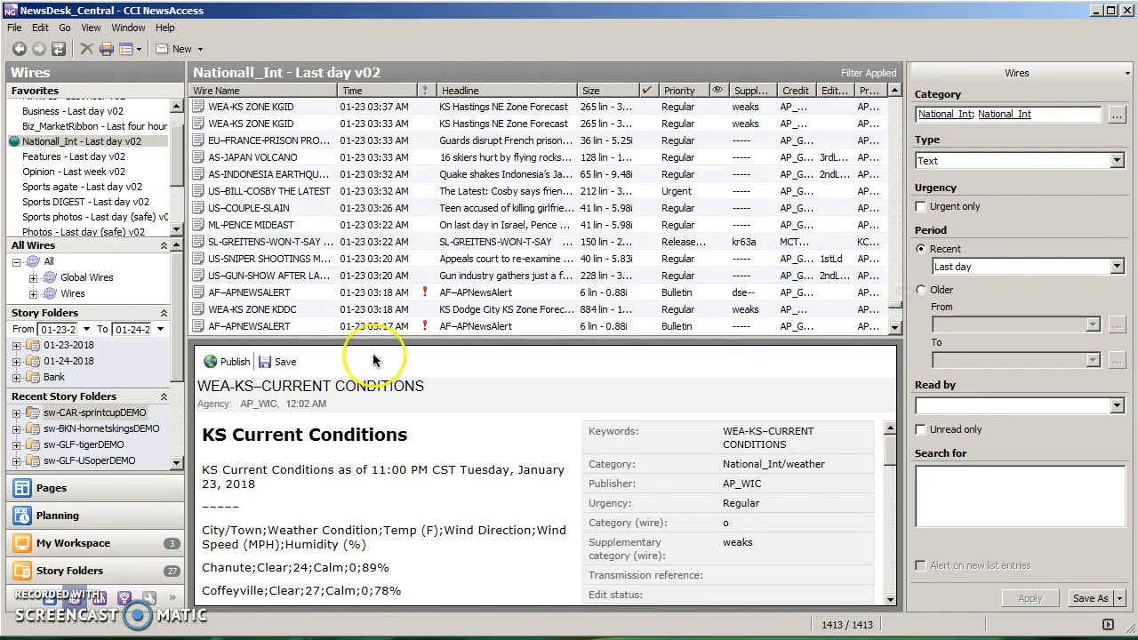
click(282, 278)
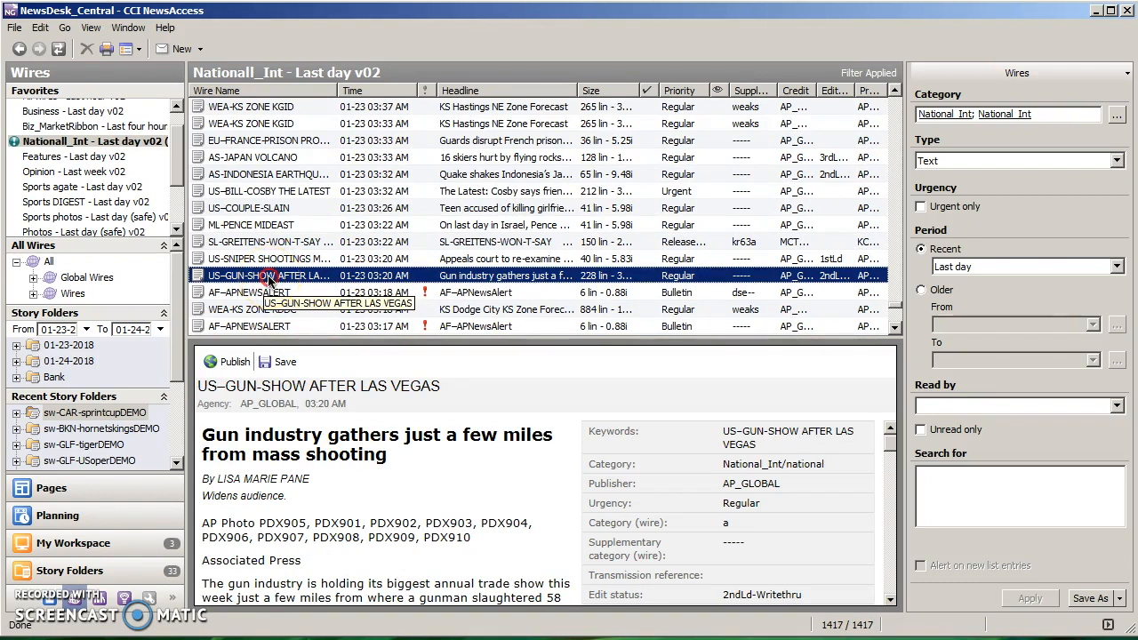
right_click(270, 281)
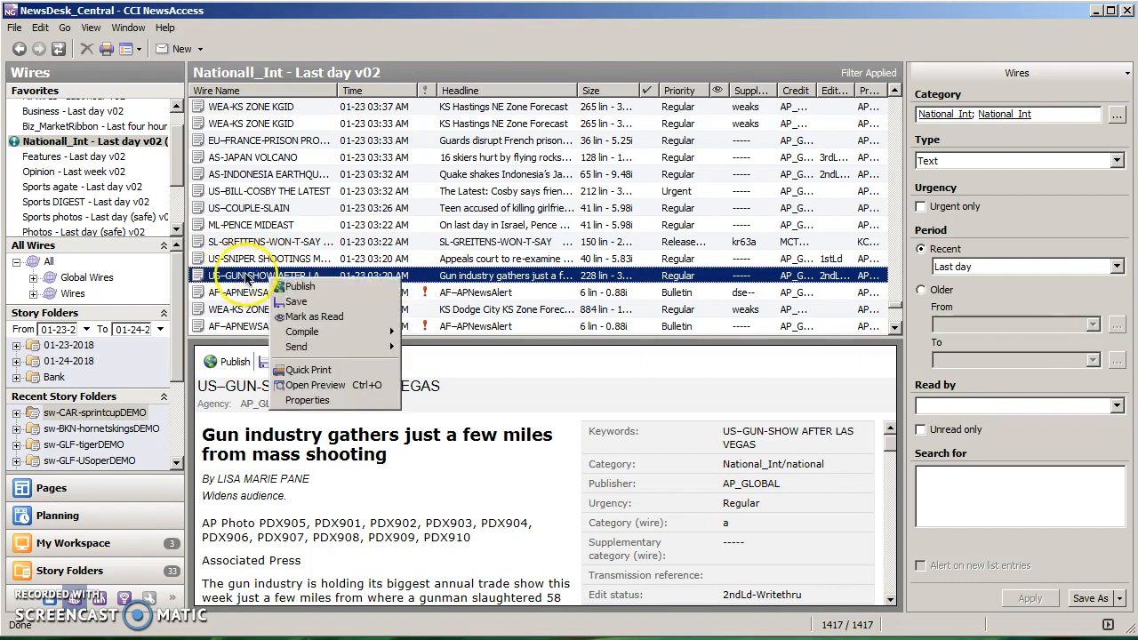
click(322, 305)
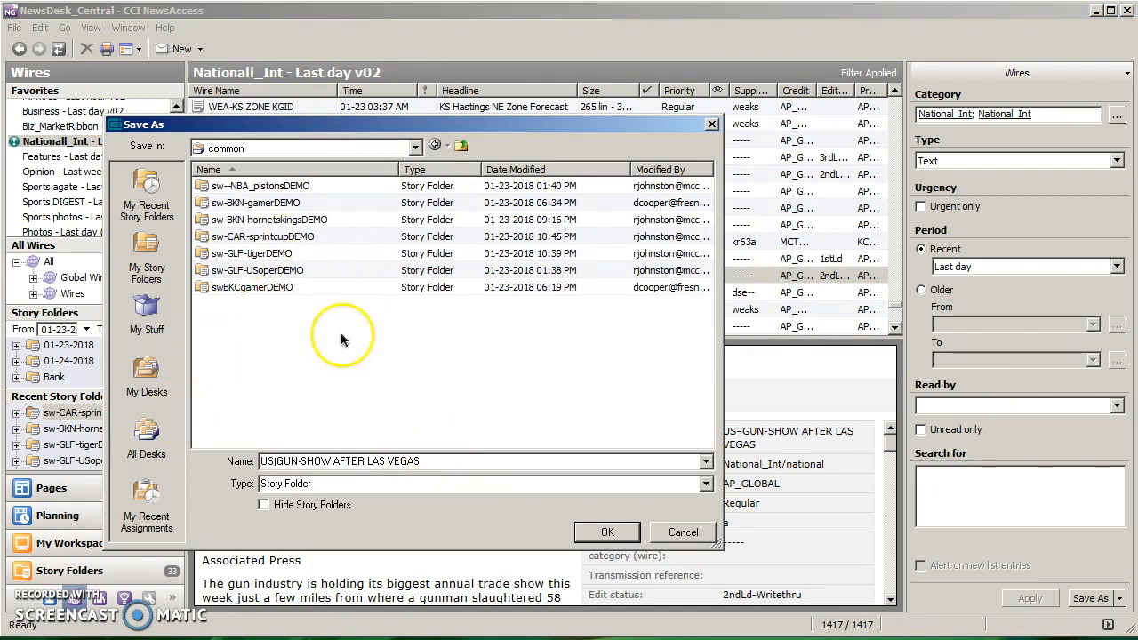
click(140, 445)
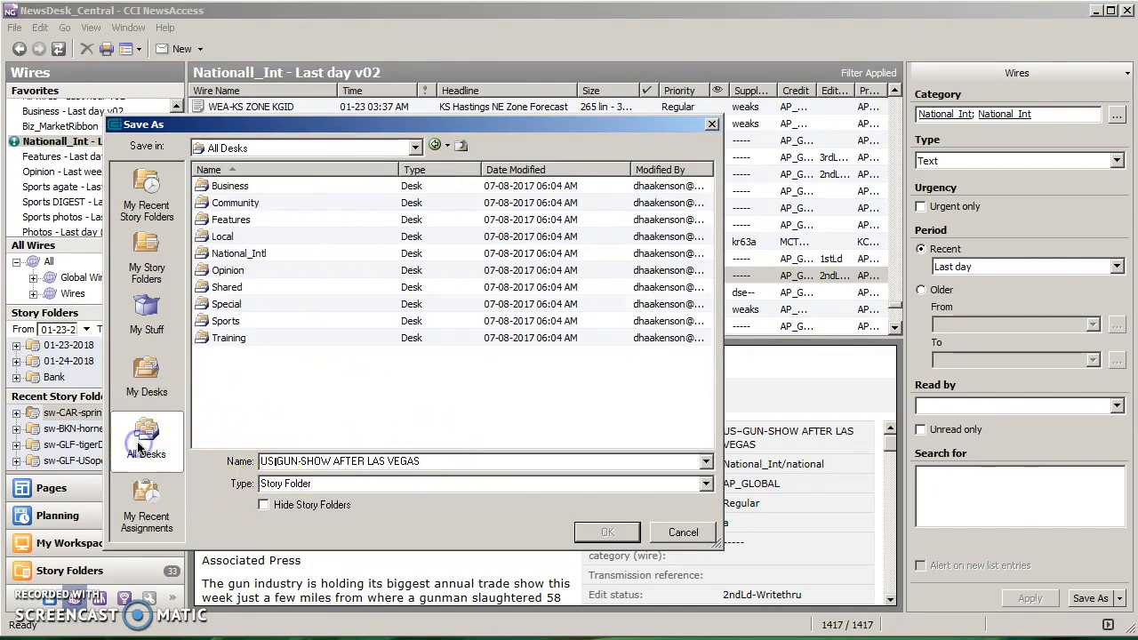
double_click(238, 254)
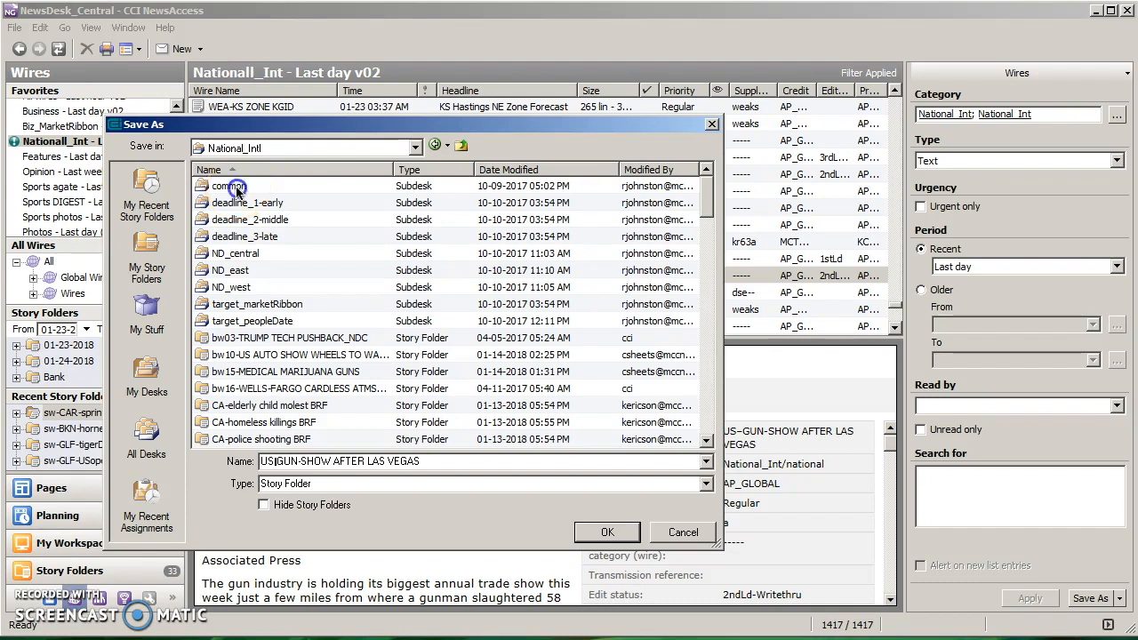
double_click(234, 187)
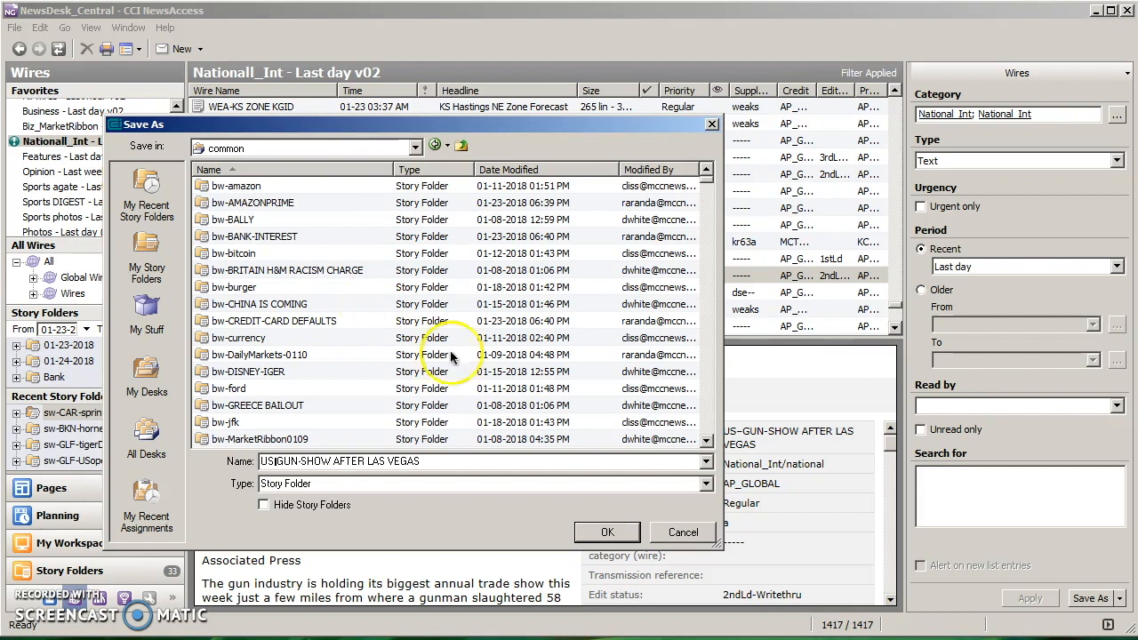
- Name the new story folder nw-gunshowDEMO and save it
drag(446, 473, 189, 405)
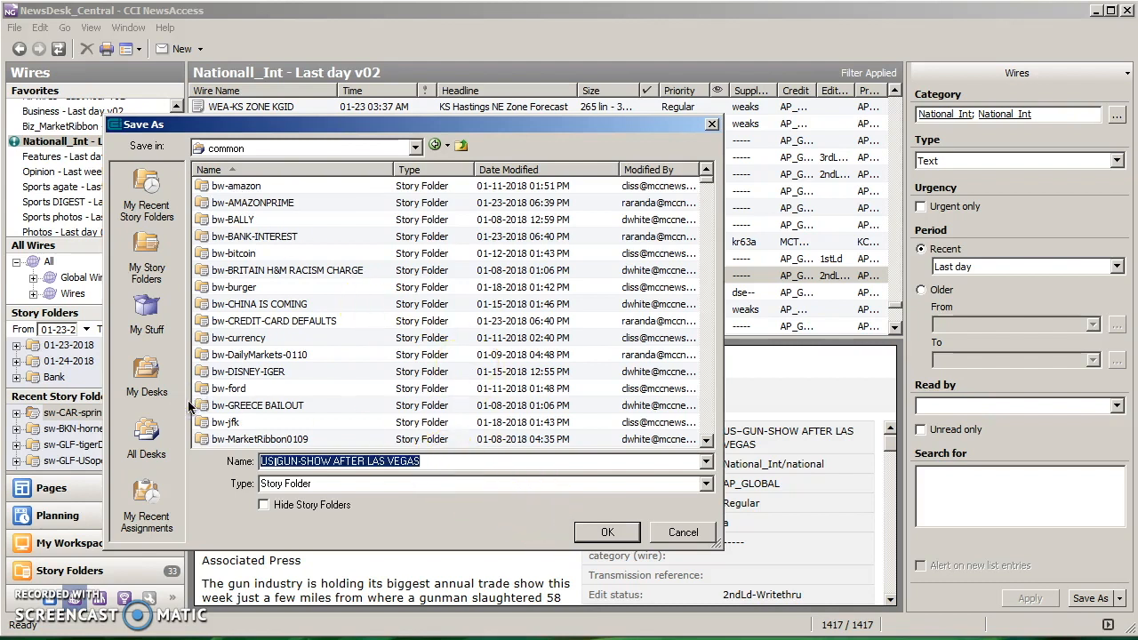
text(nw-gunshowDEMO)
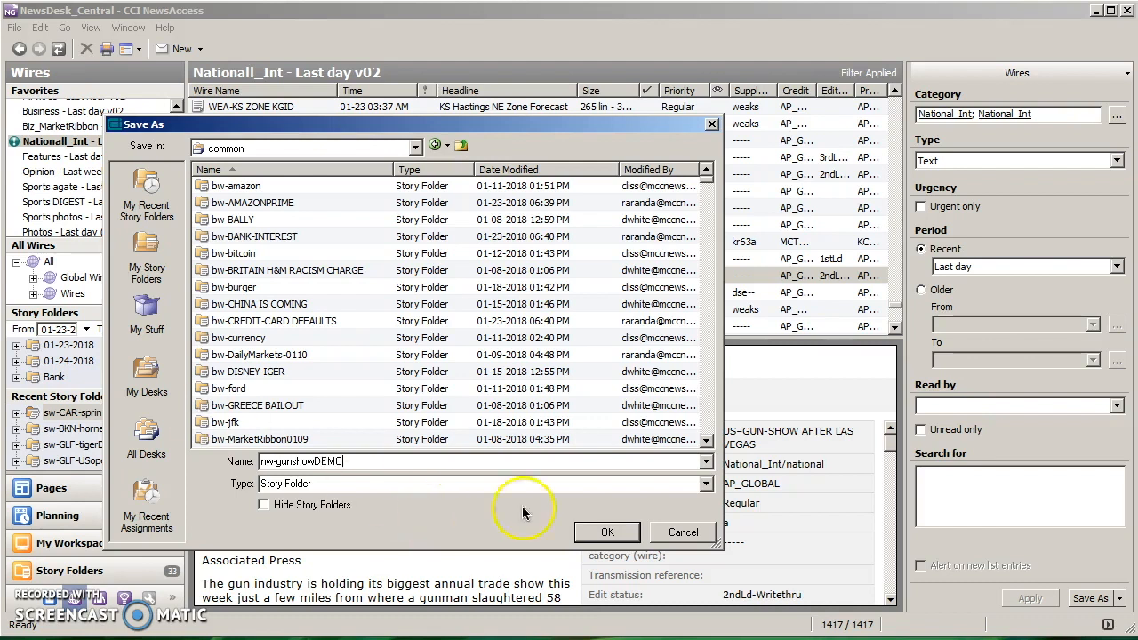
click(607, 533)
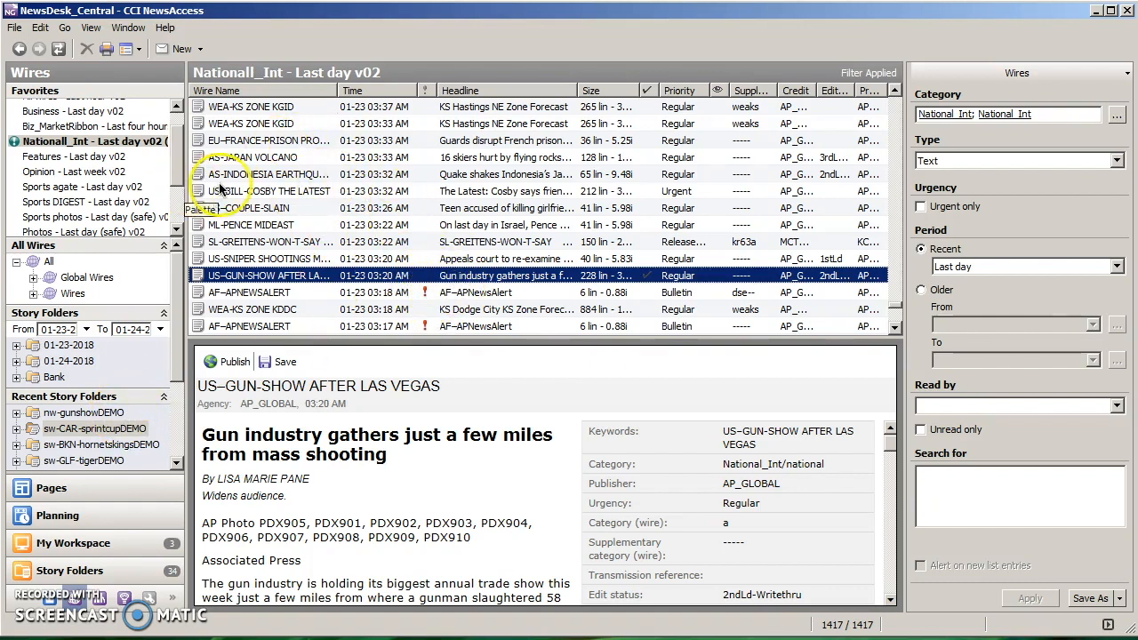
- Add the SPORTS BKC-NORTHWESTERN-MINNESOTA 17 MS photo from the Sports photos - Last day (safe) v02 favorite to the nw-gunshowDEMO story folder
click(148, 221)
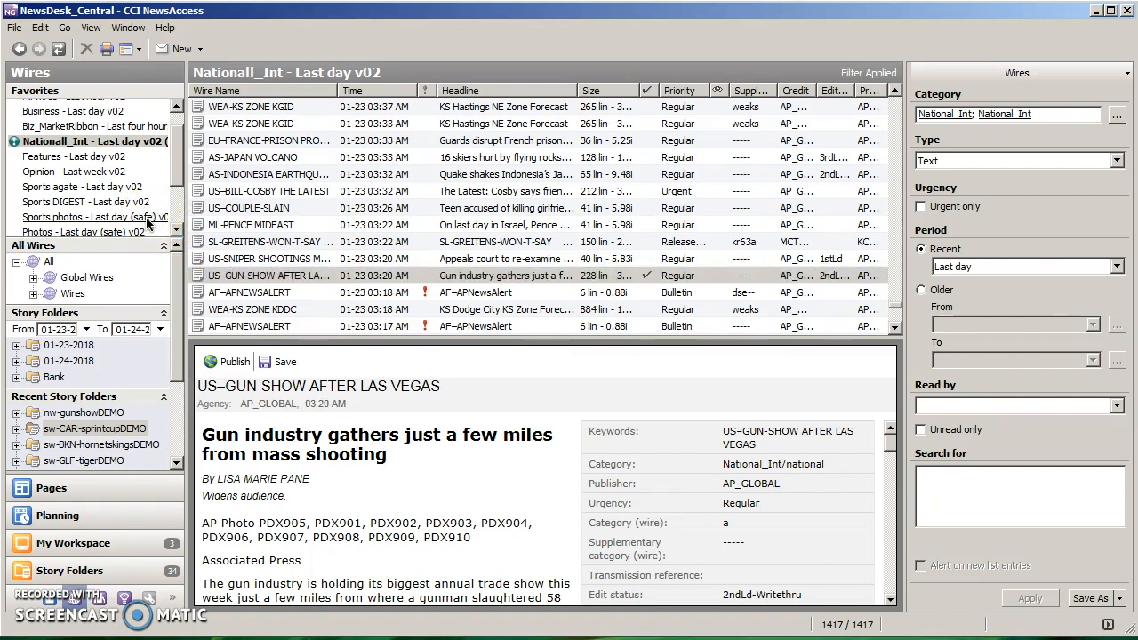
click(233, 194)
drag(233, 194, 120, 415)
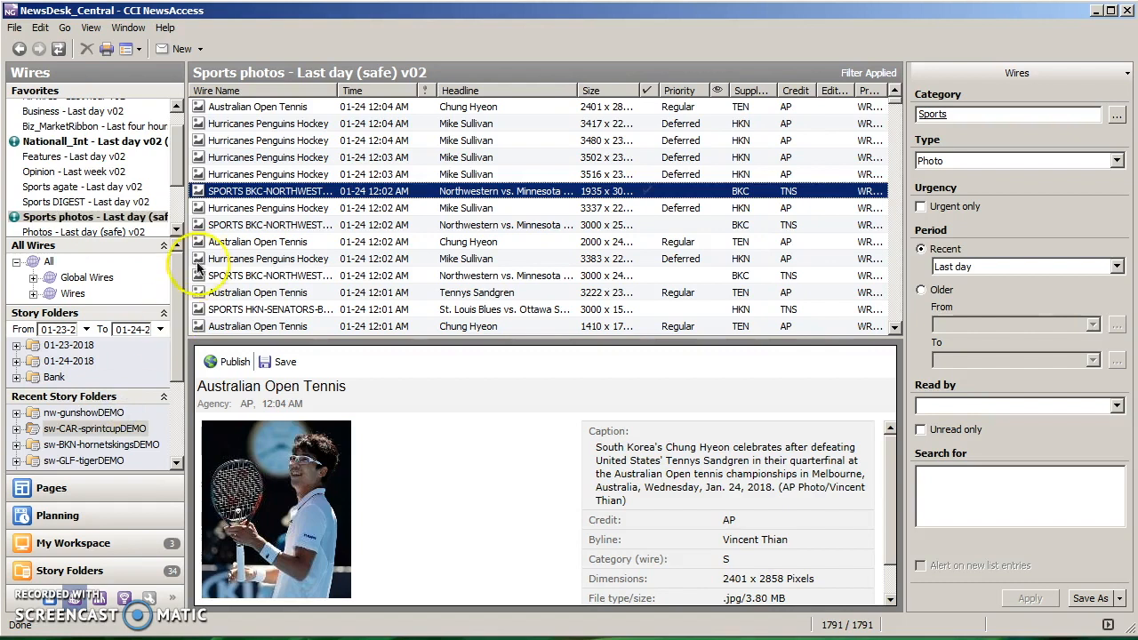
- Open the nw-gunshowDEMO story folder and move the Northwestern-Minnesota photo from Background to Content
click(104, 418)
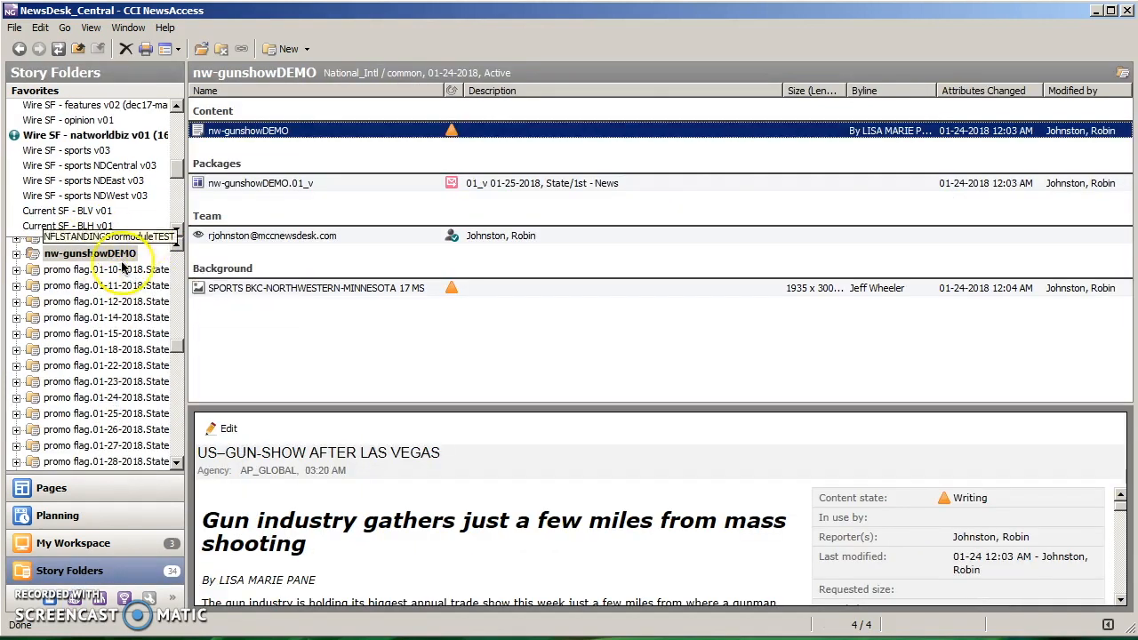
drag(201, 290, 228, 117)
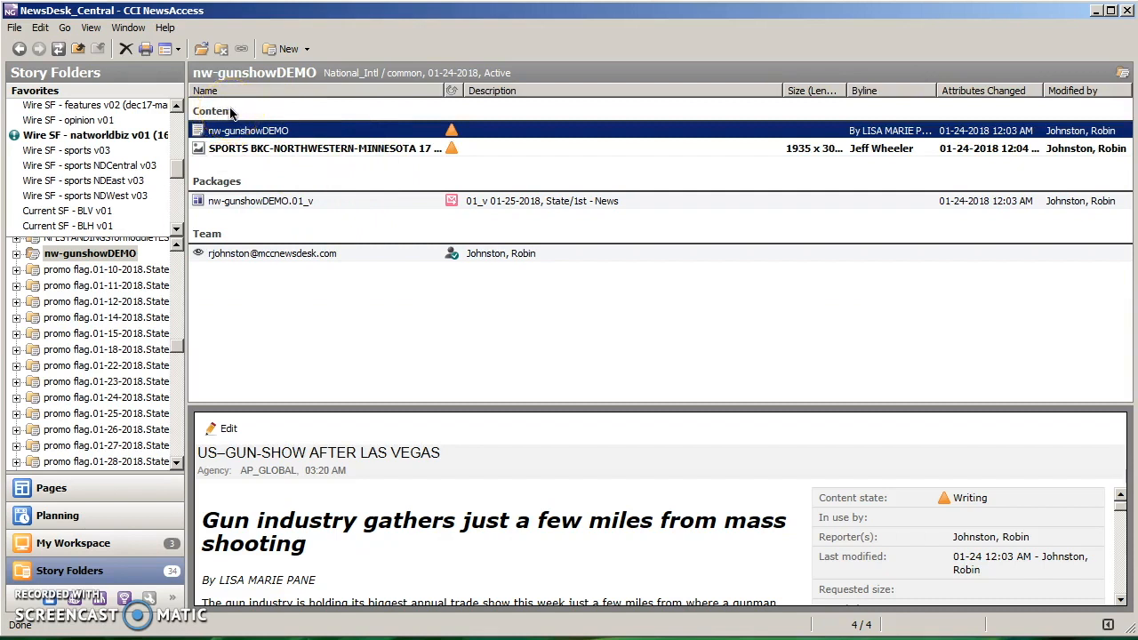
- Open the nw-gunshowDEMO text in CCI NewsDirector and place the Northwestern-Minnesota photo in the 01_v package
click(277, 133)
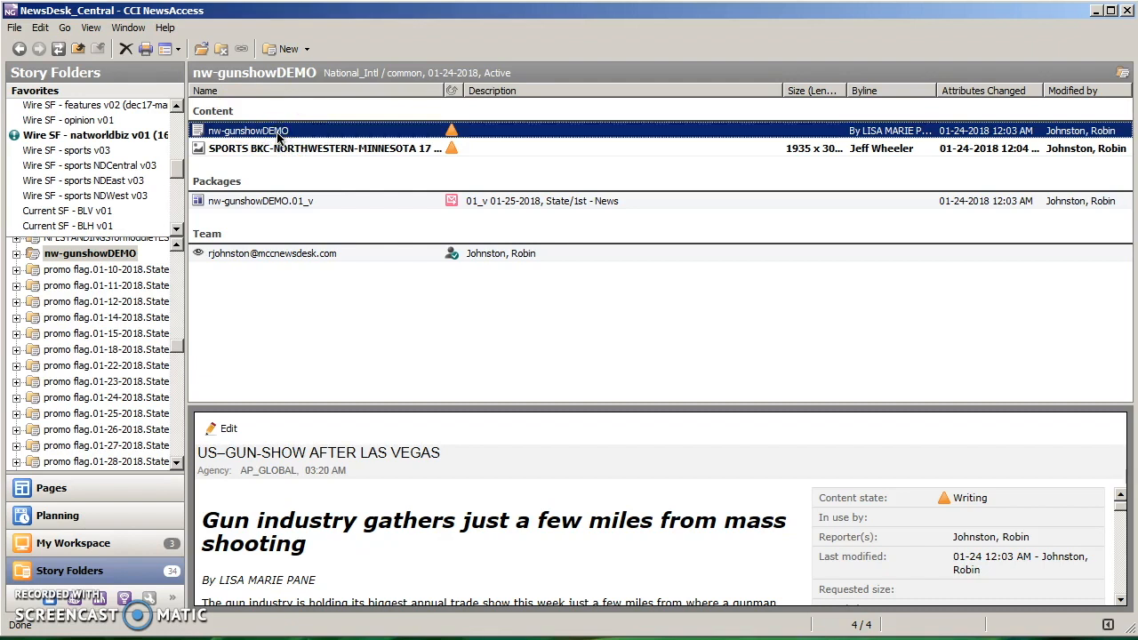
double_click(278, 133)
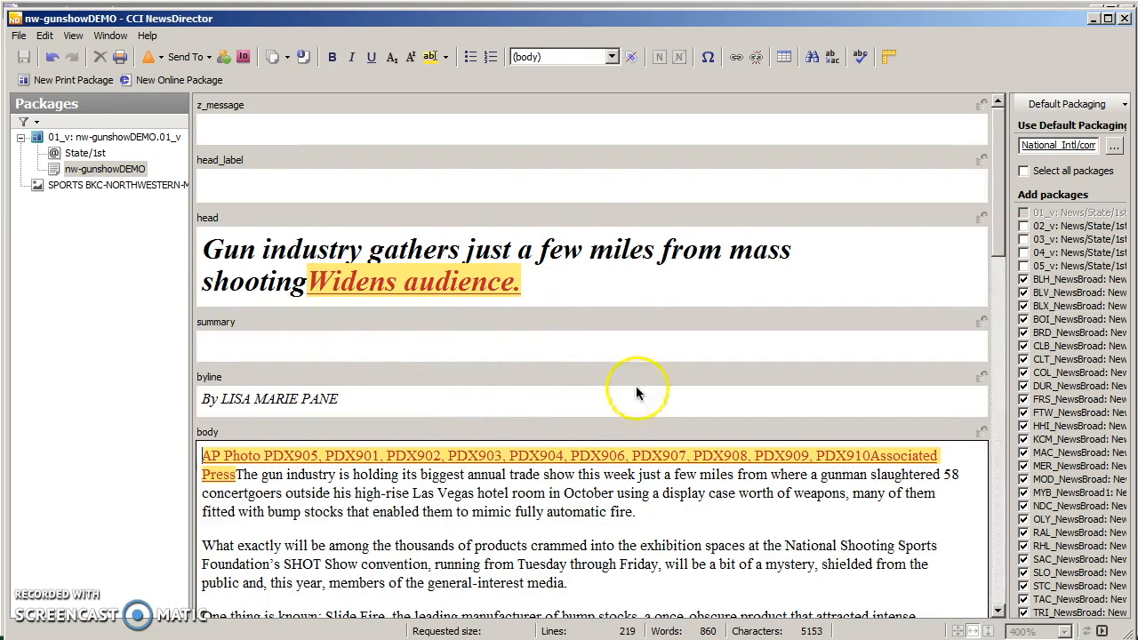
click(415, 404)
click(72, 139)
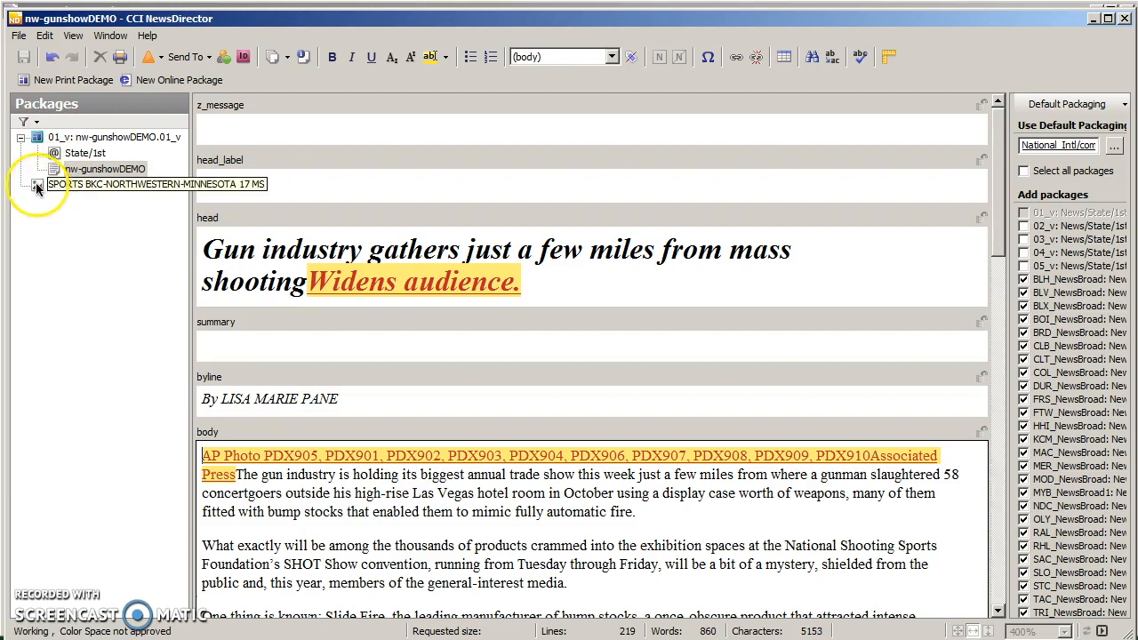
click(69, 139)
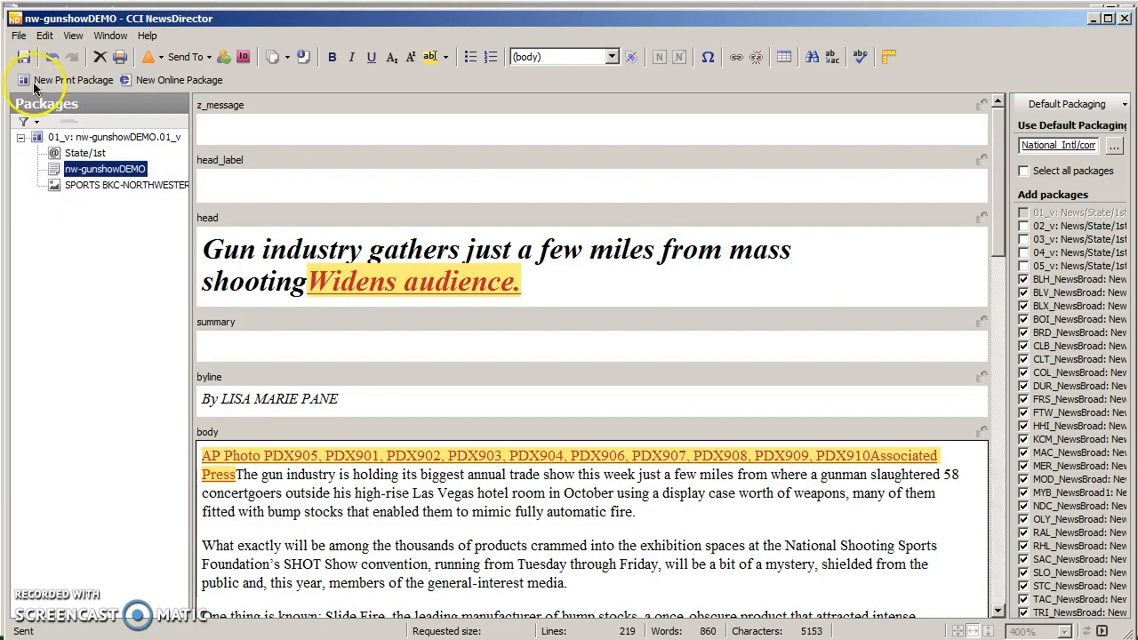
click(98, 226)
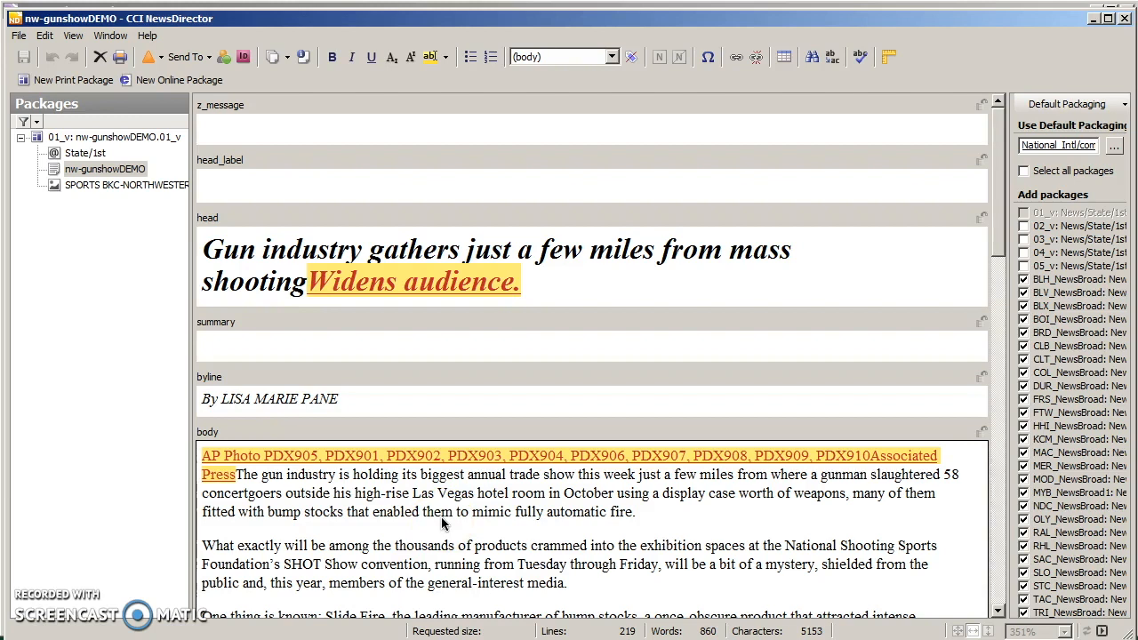
- Delete the AP Photo and Associated Press note at the start of the body and turn the leading "The" into regular text
drag(235, 475, 230, 475)
drag(174, 442, 175, 444)
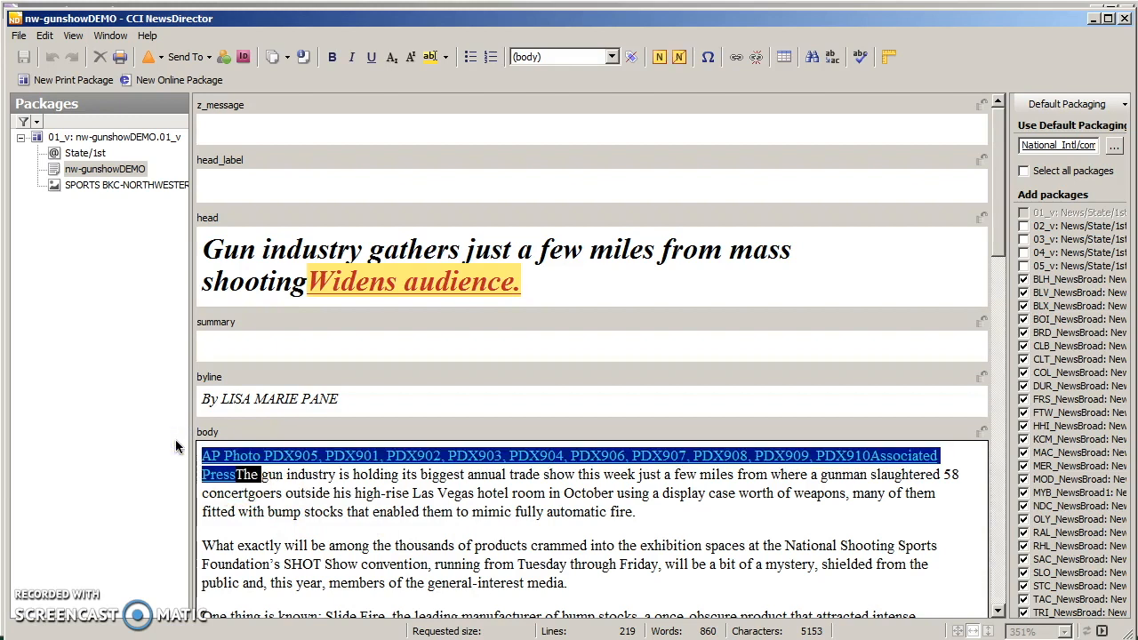
key(Delete)
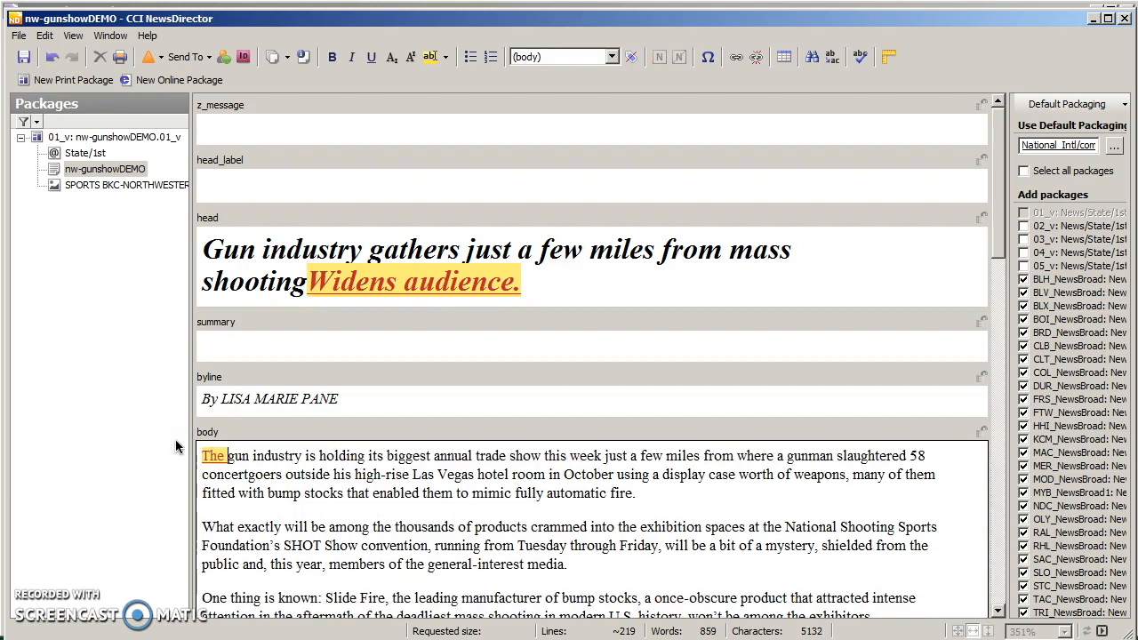
key(shift+Left)
key(shift+Left)
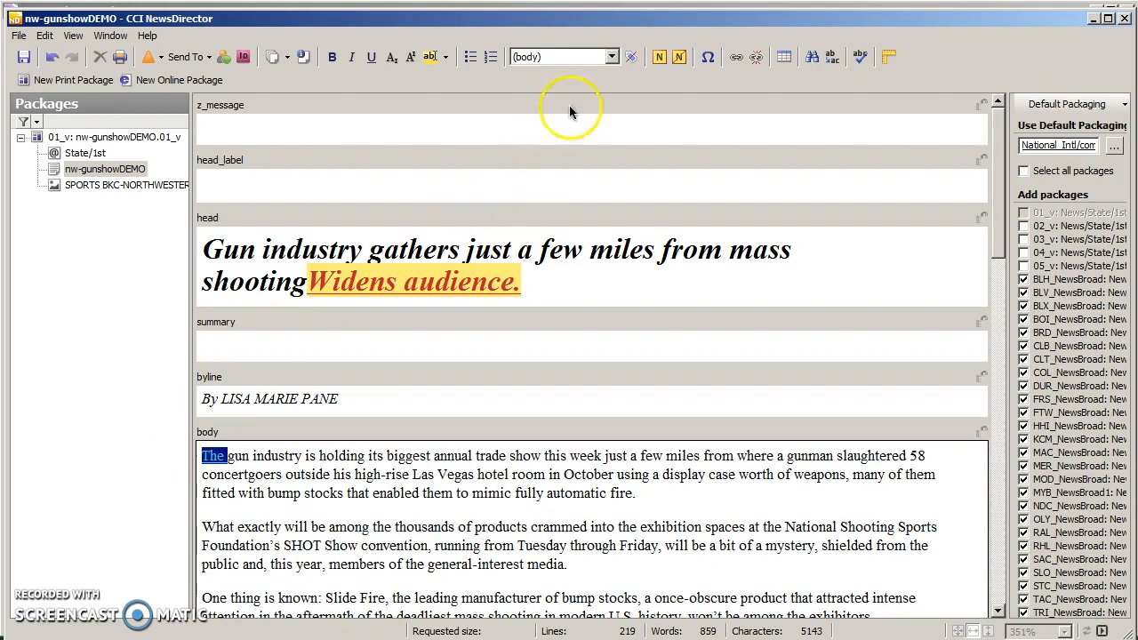
click(679, 59)
click(429, 494)
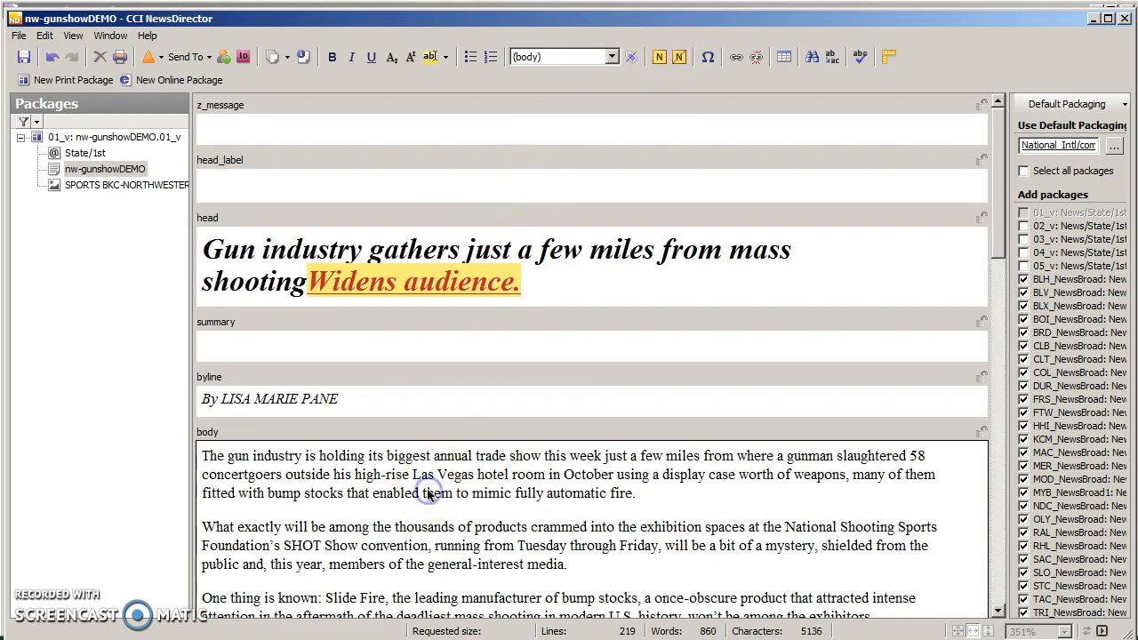
- Copy the body's first three paragraphs and paste them above the full story, separated from it by blank lines
scroll(431, 534, down, 5)
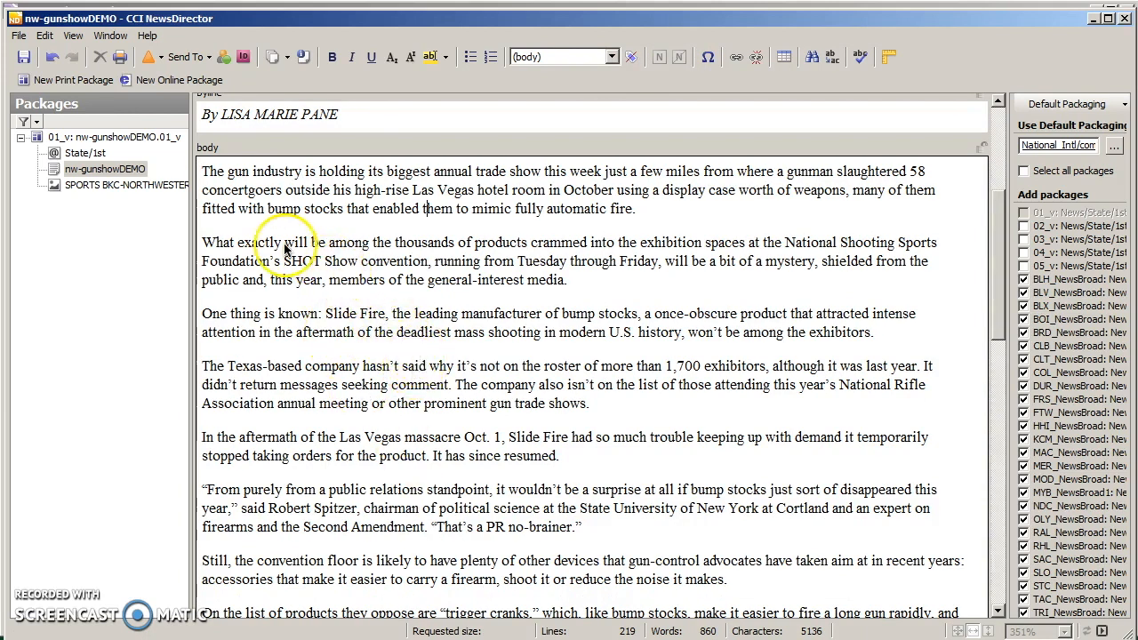
drag(203, 174, 201, 351)
click(238, 366)
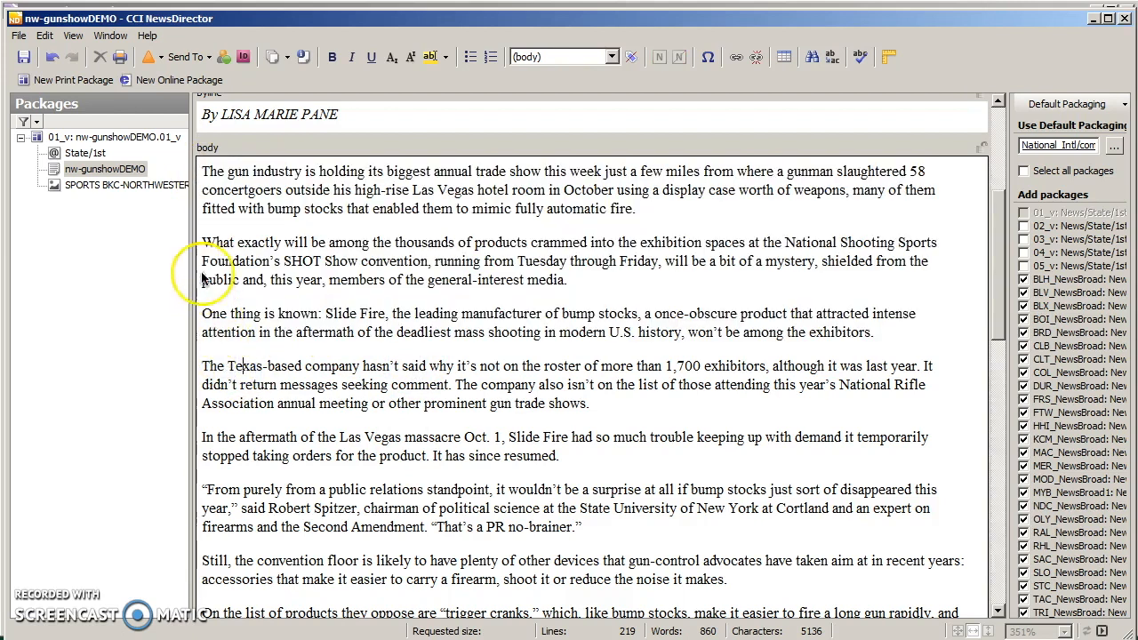
drag(200, 171, 203, 349)
key(ctrl+c)
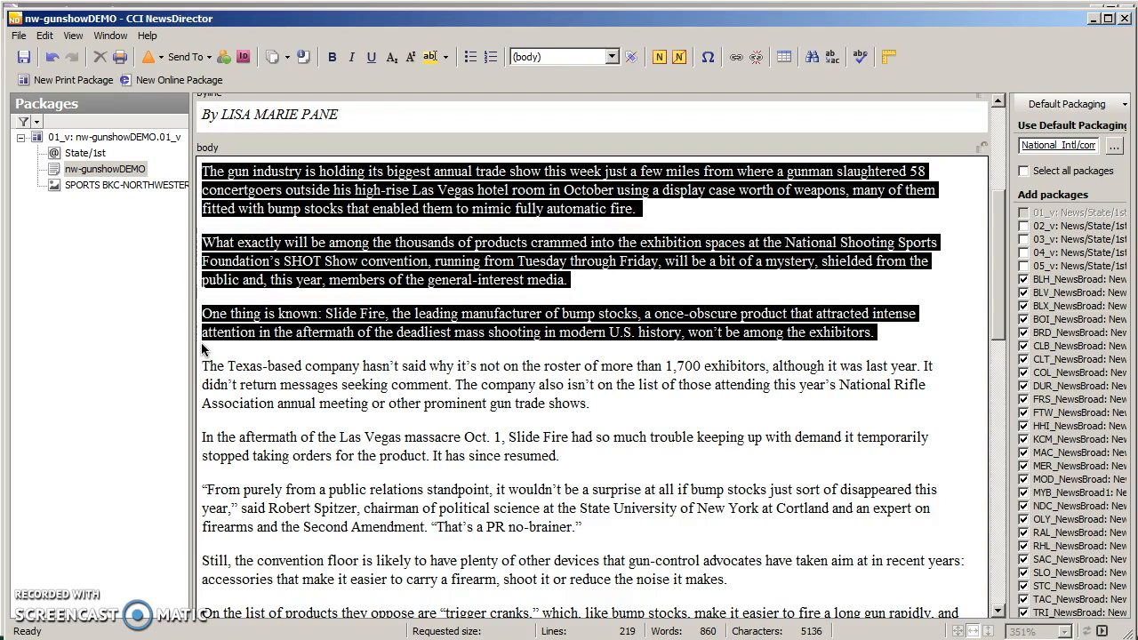
key(ctrl+a)
key(Left)
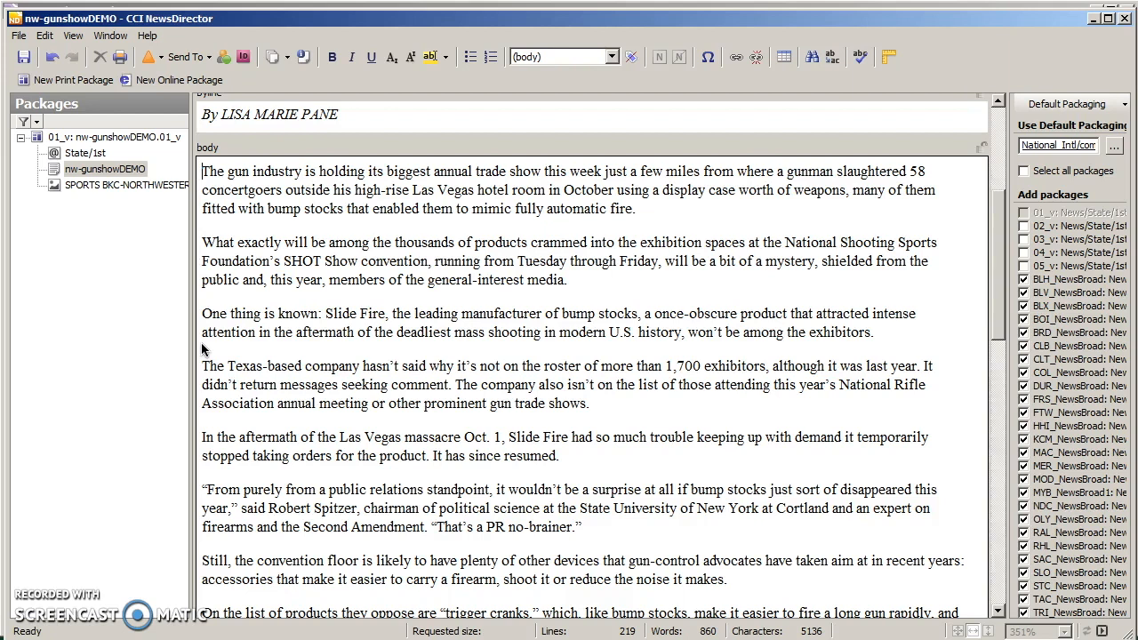
key(ctrl+v)
key(Return)
key(Return)
click(221, 333)
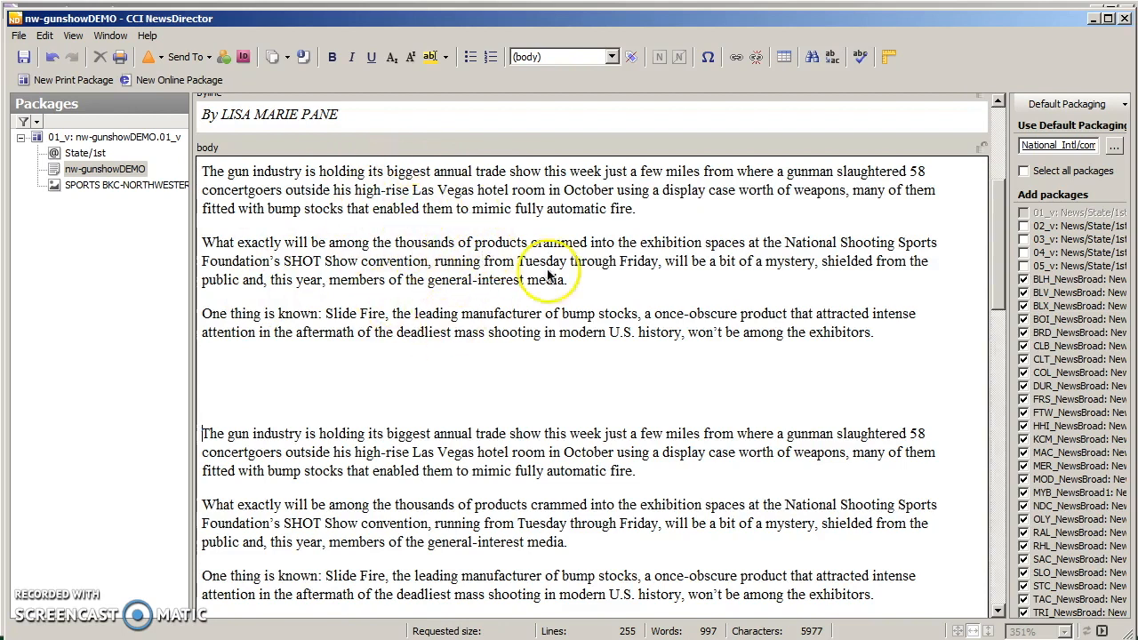
- Shorten the pasted brief's third paragraph by deleting the "a once-obscure product" clause through "U.S. history," with its preceding comma
drag(578, 281, 622, 262)
click(787, 276)
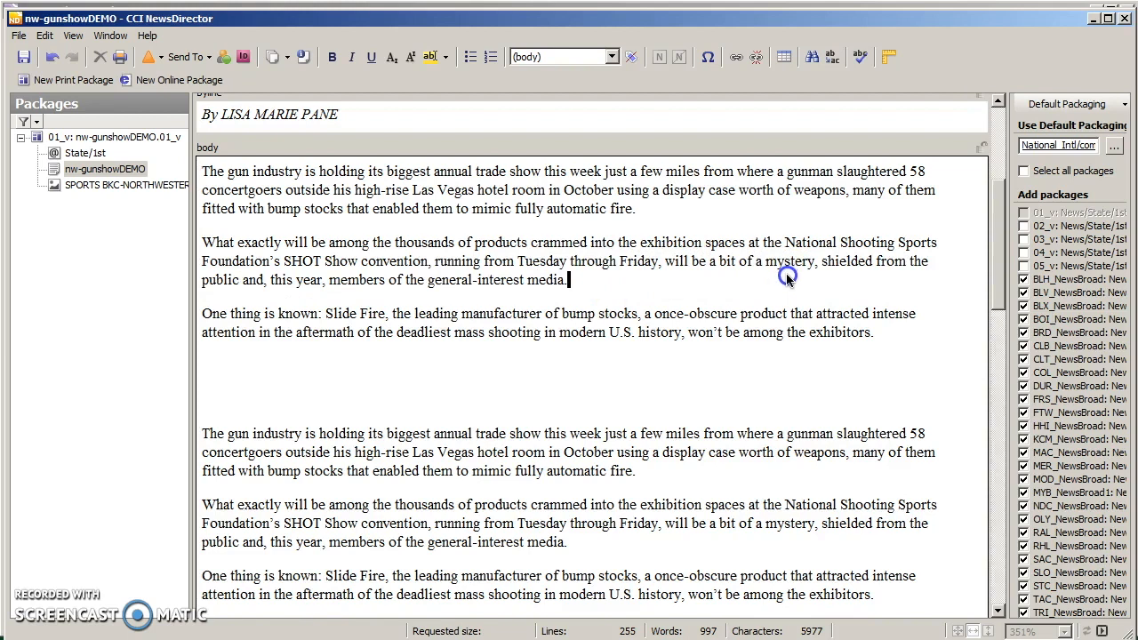
drag(787, 278, 149, 208)
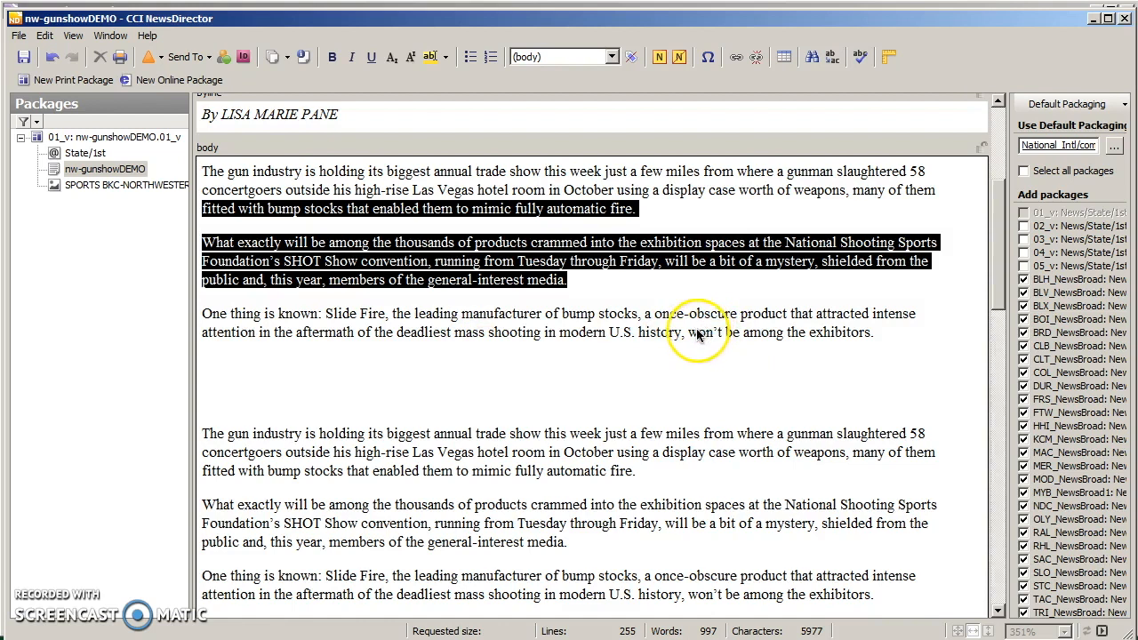
drag(689, 334, 642, 319)
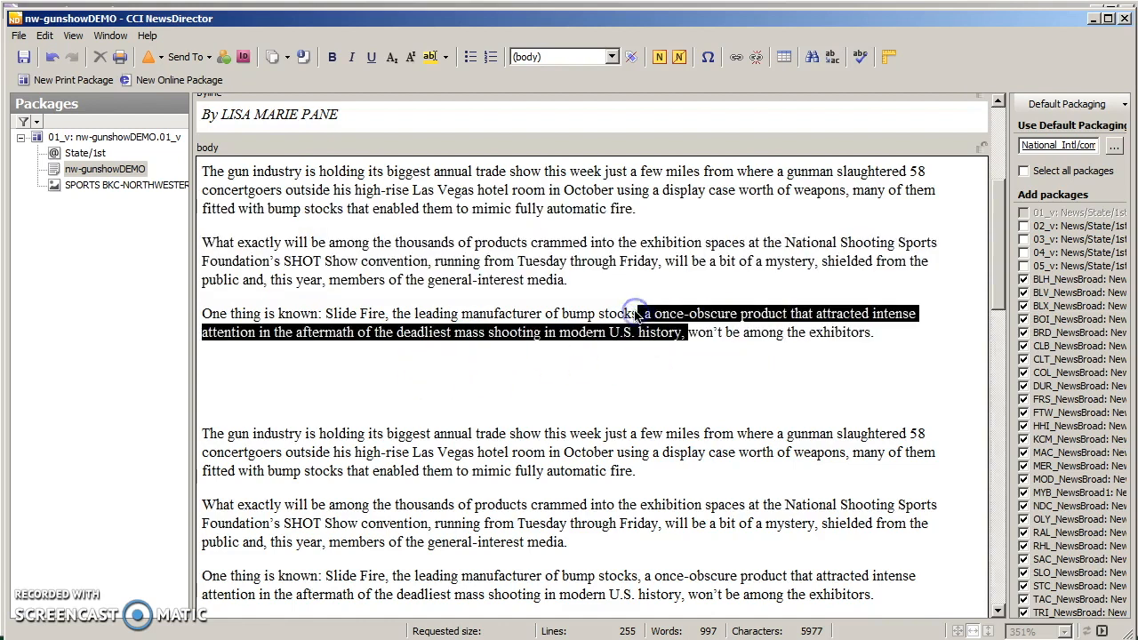
key(Delete)
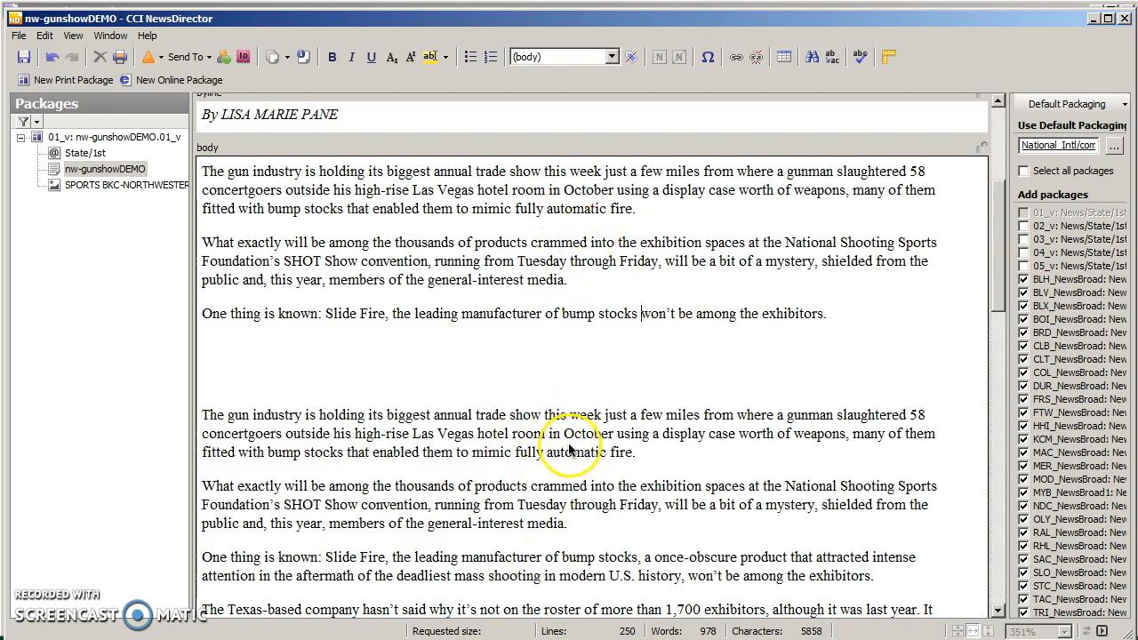
- Add an "Associated Press" line below the brief's third paragraph and tag it as tagline_credit
click(851, 315)
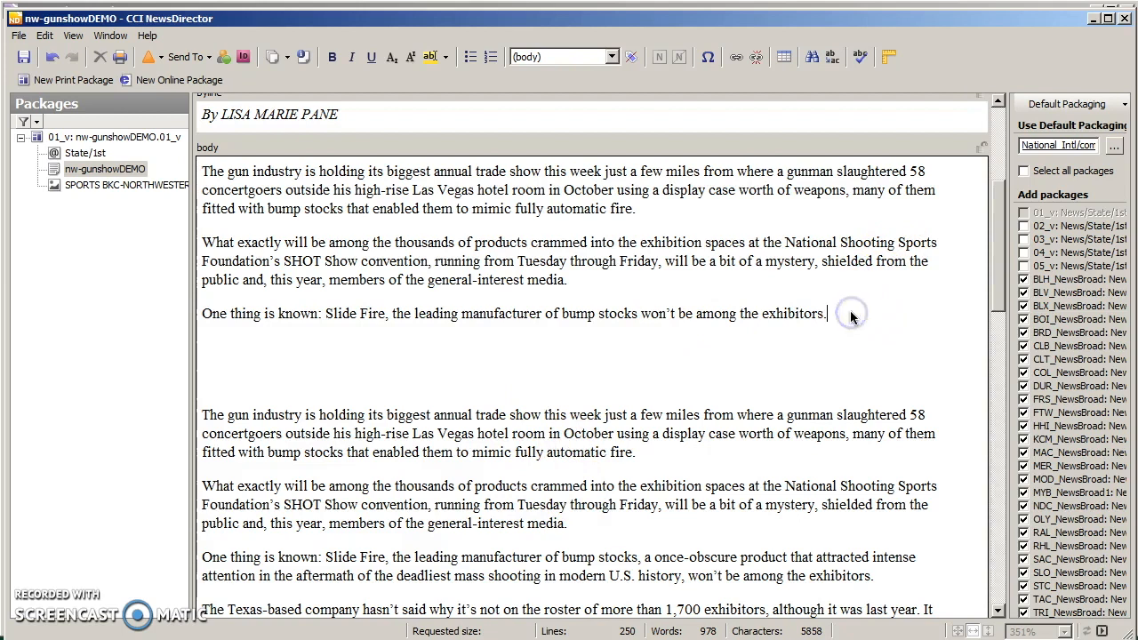
key(Return)
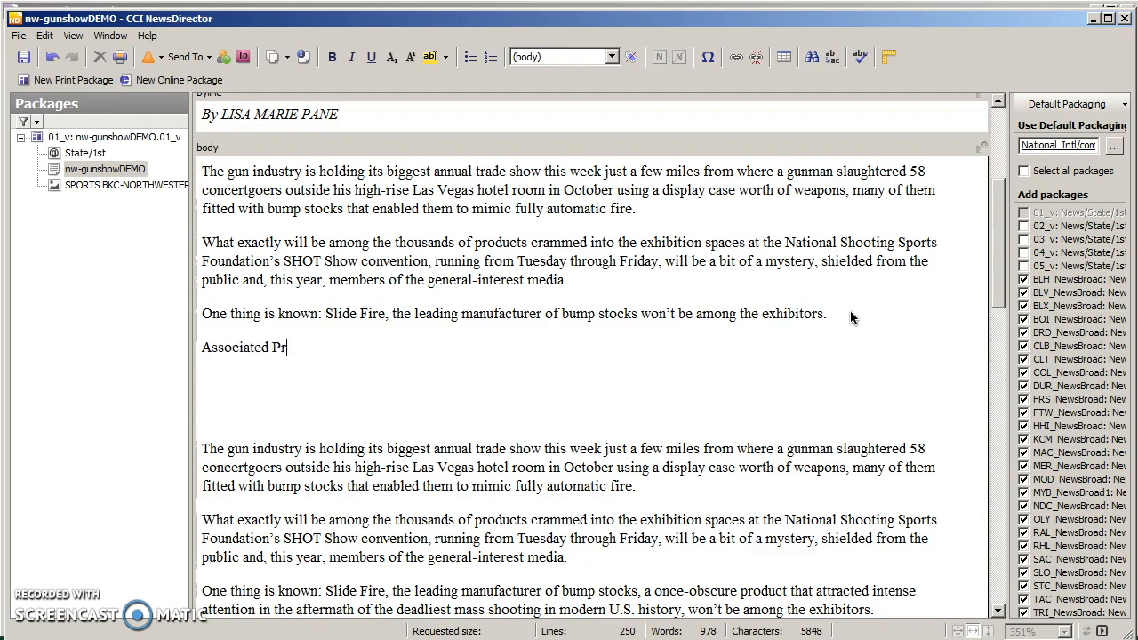
double_click(253, 352)
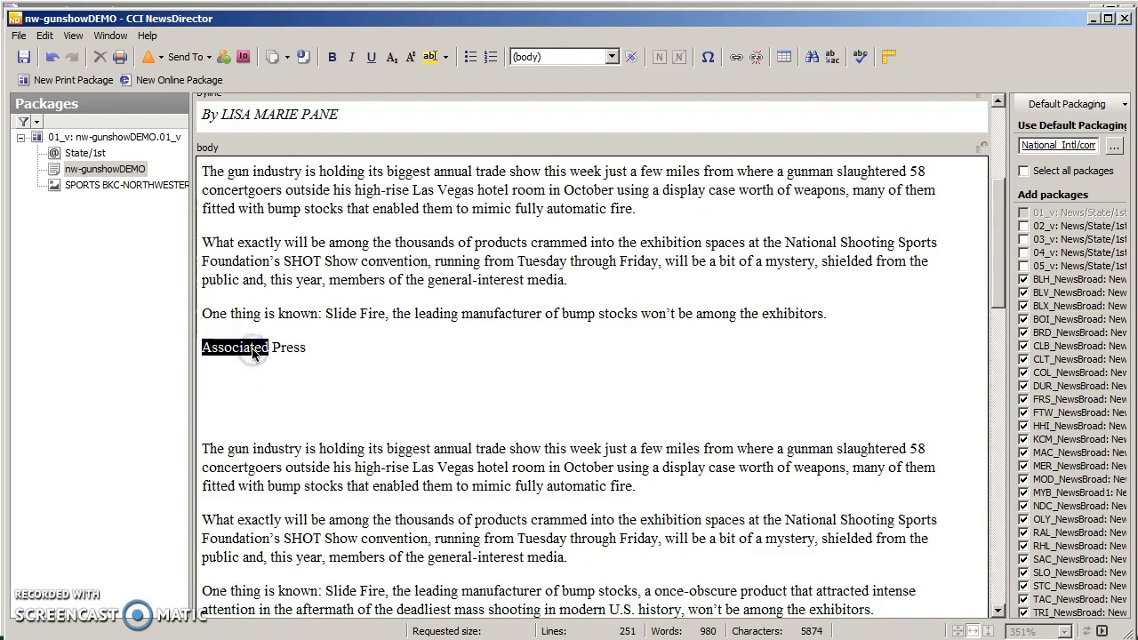
triple_click(253, 352)
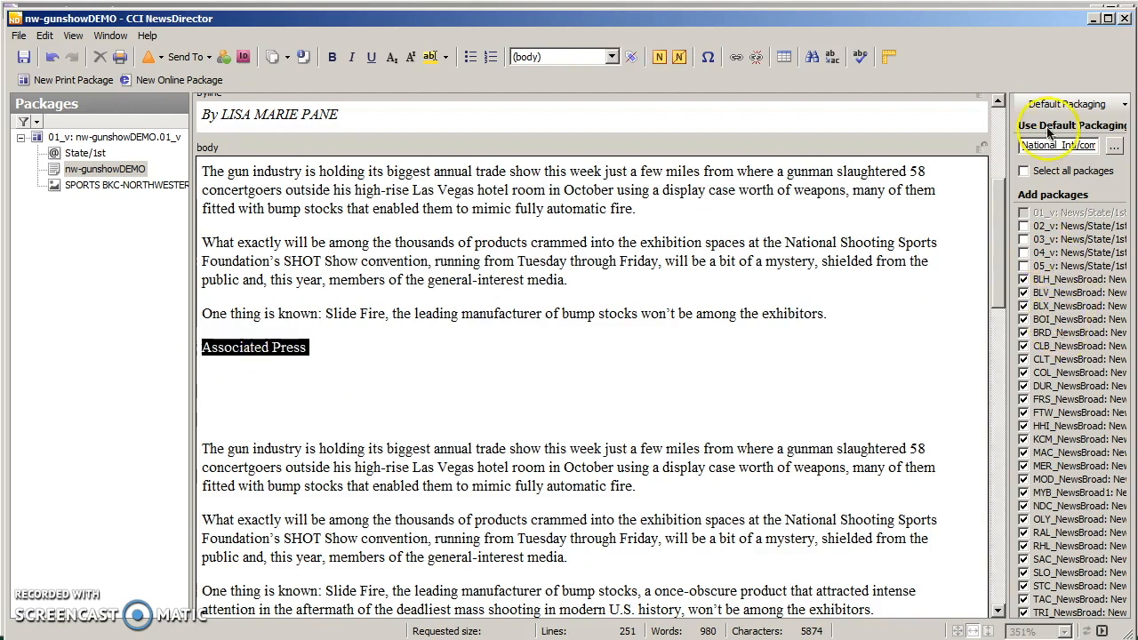
click(1067, 105)
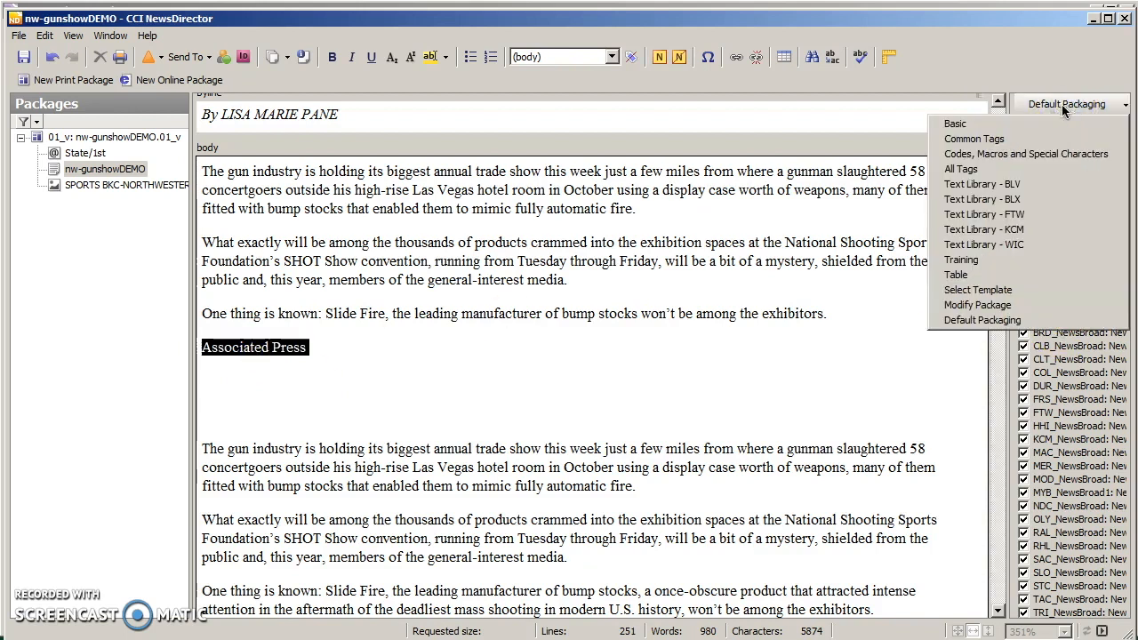
click(961, 169)
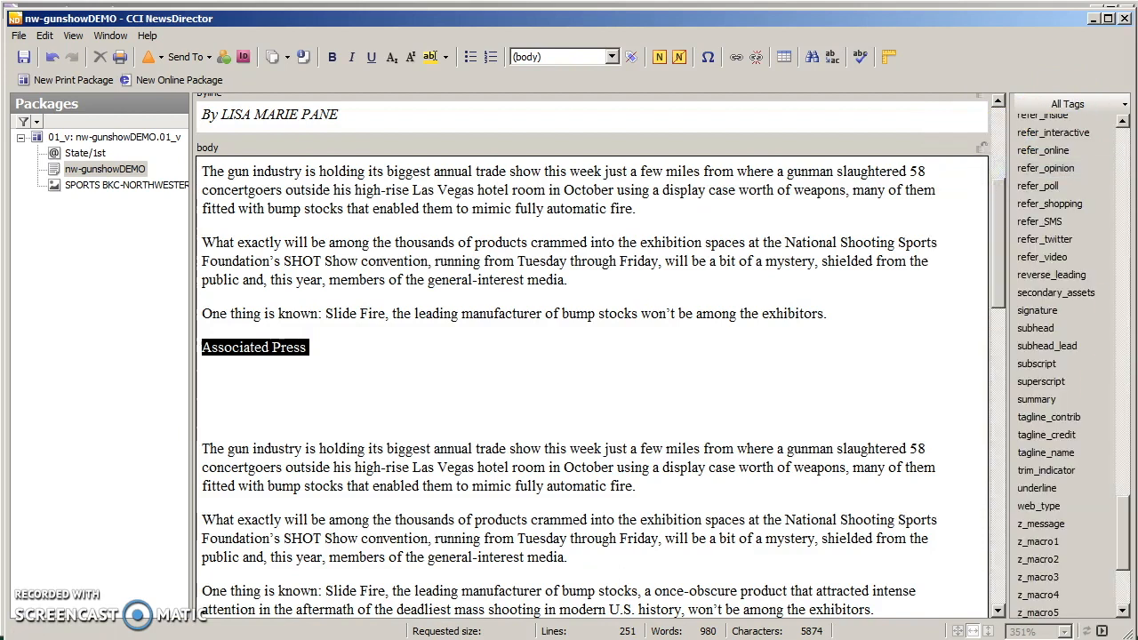
click(1049, 435)
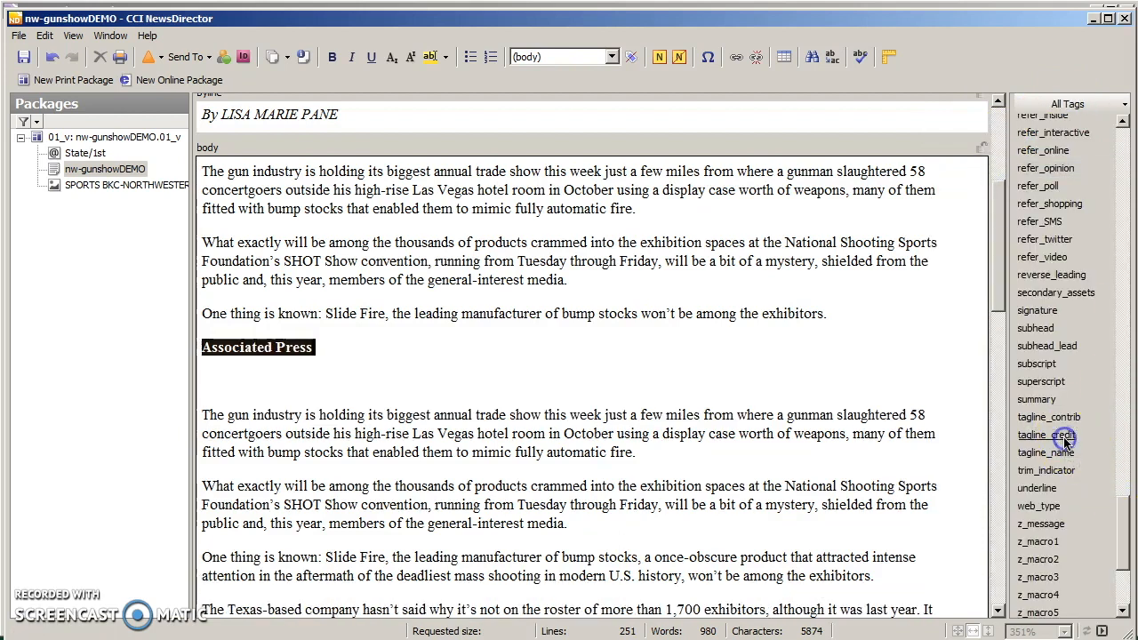
- Tag the whole brief, from its first paragraph through the Associated Press credit, as trim_indicator
click(496, 260)
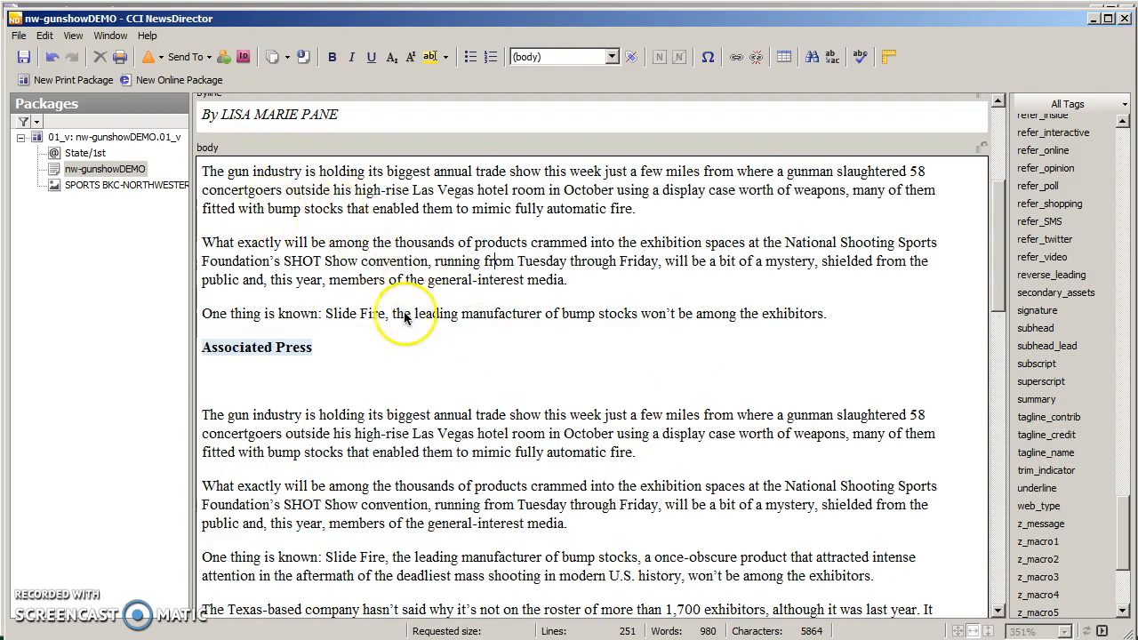
drag(203, 171, 350, 359)
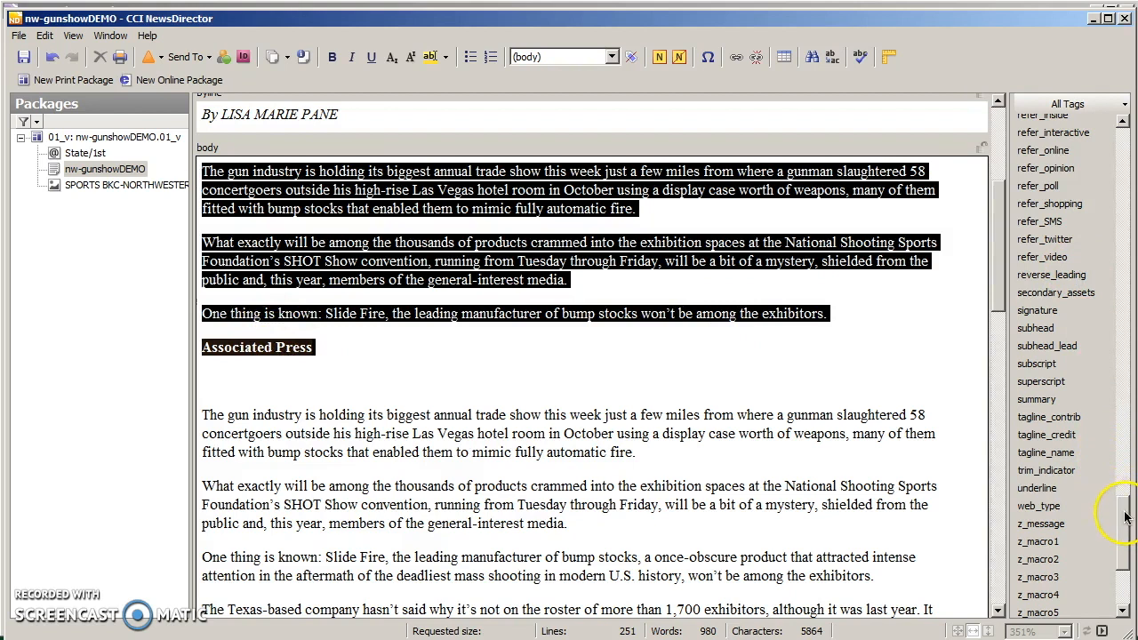
click(1050, 472)
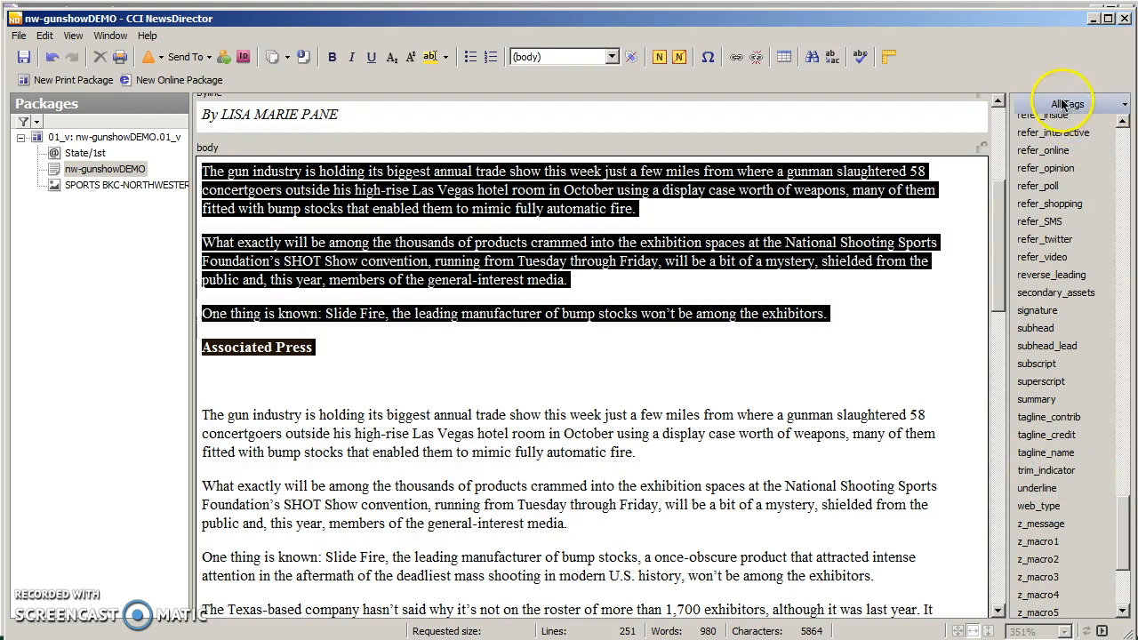
click(1057, 472)
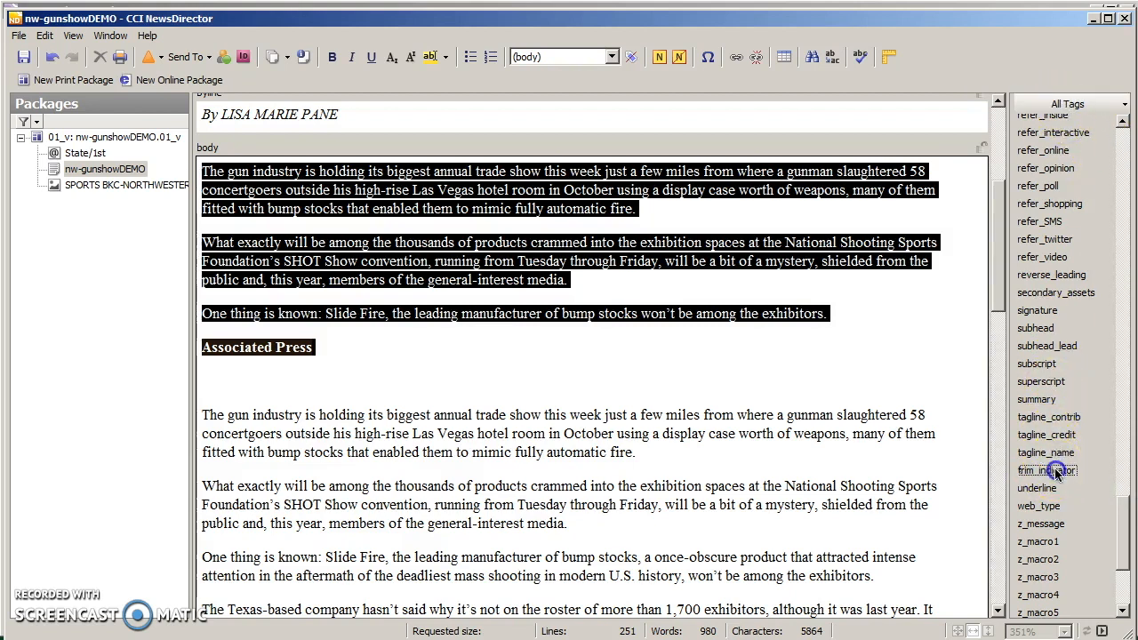
click(869, 326)
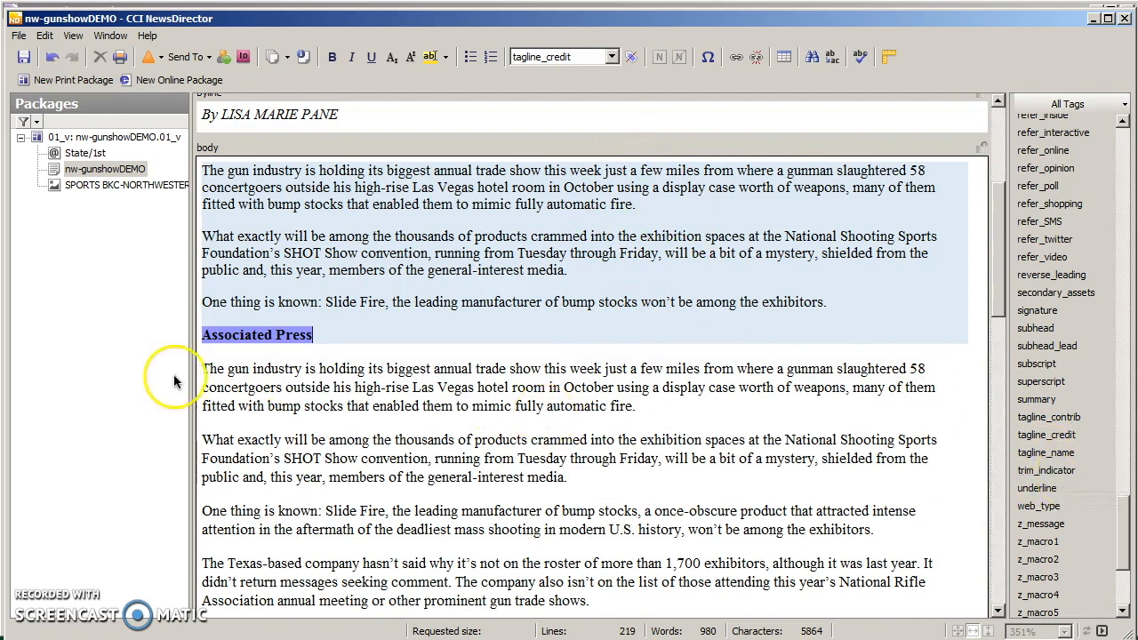
- Insert "Las Vegas" before the full story's first sentence and tag it as dateline
click(205, 367)
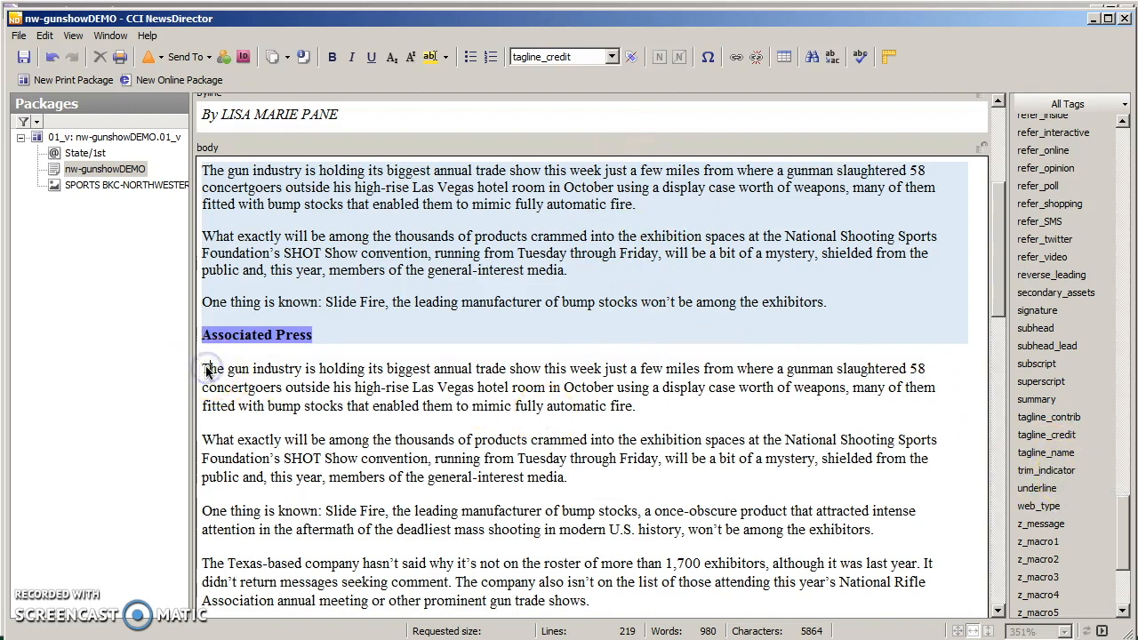
text(Las Ve)
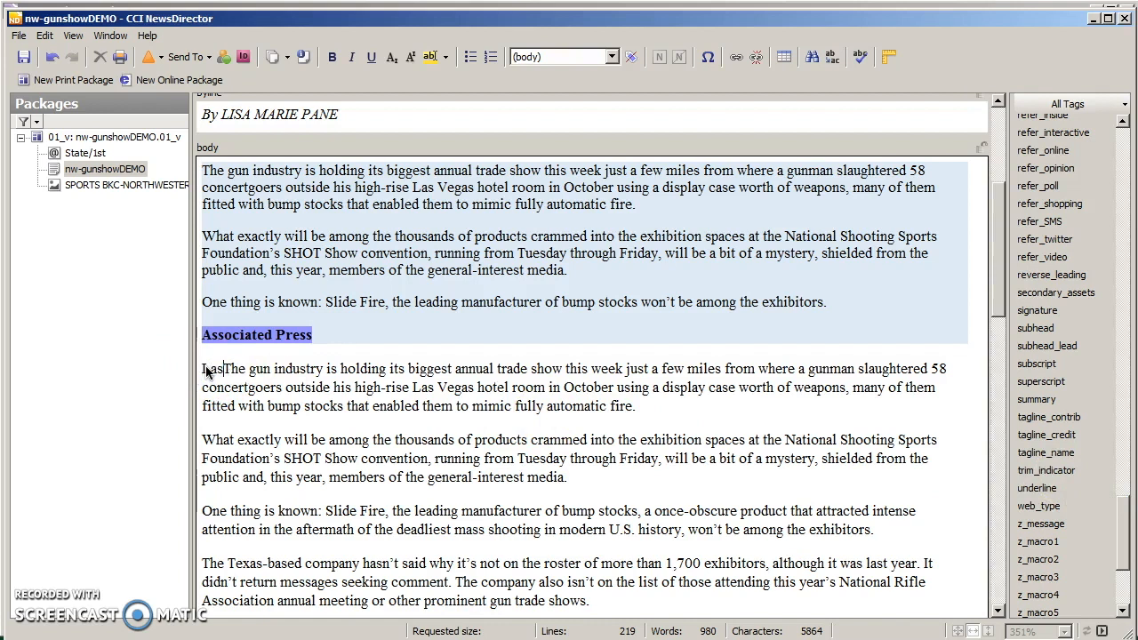
text(ga)
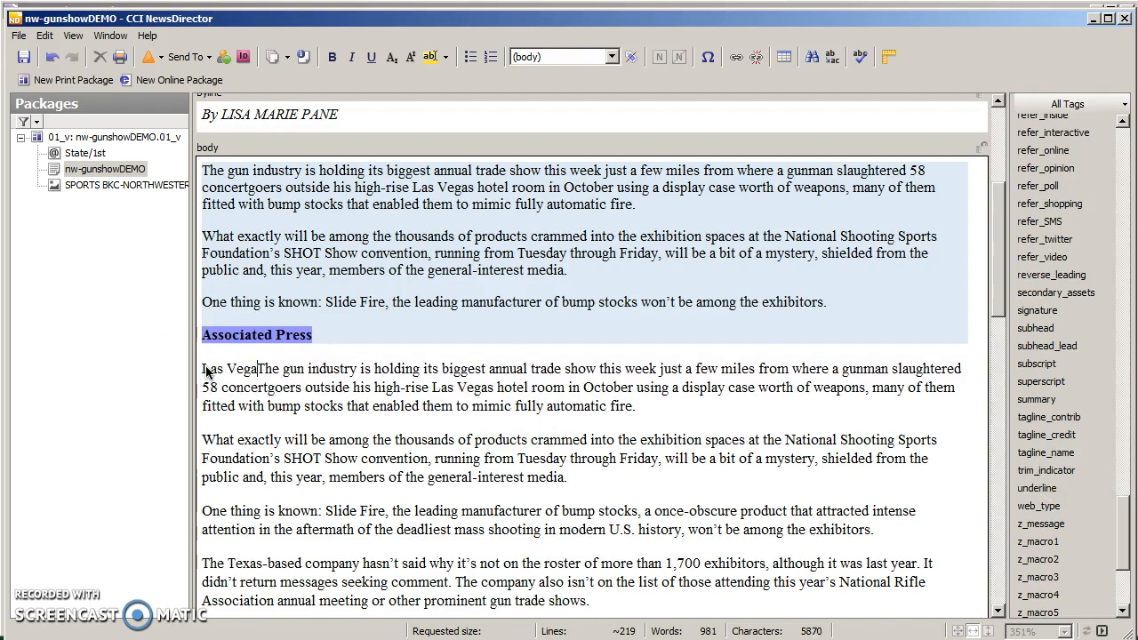
text(s)
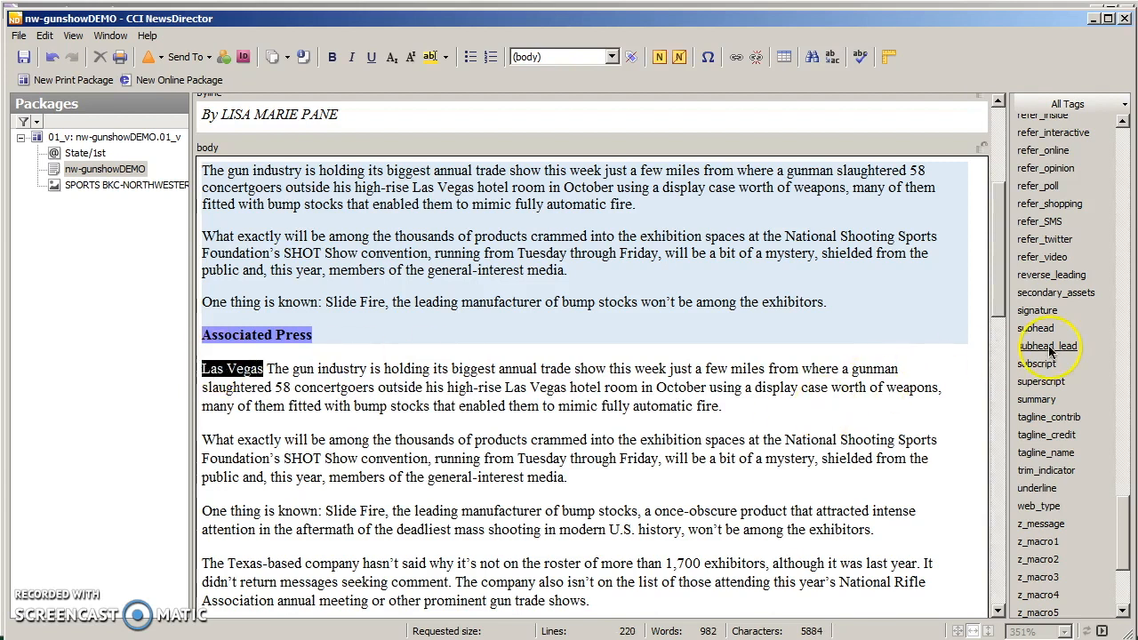
drag(1126, 511, 1110, 189)
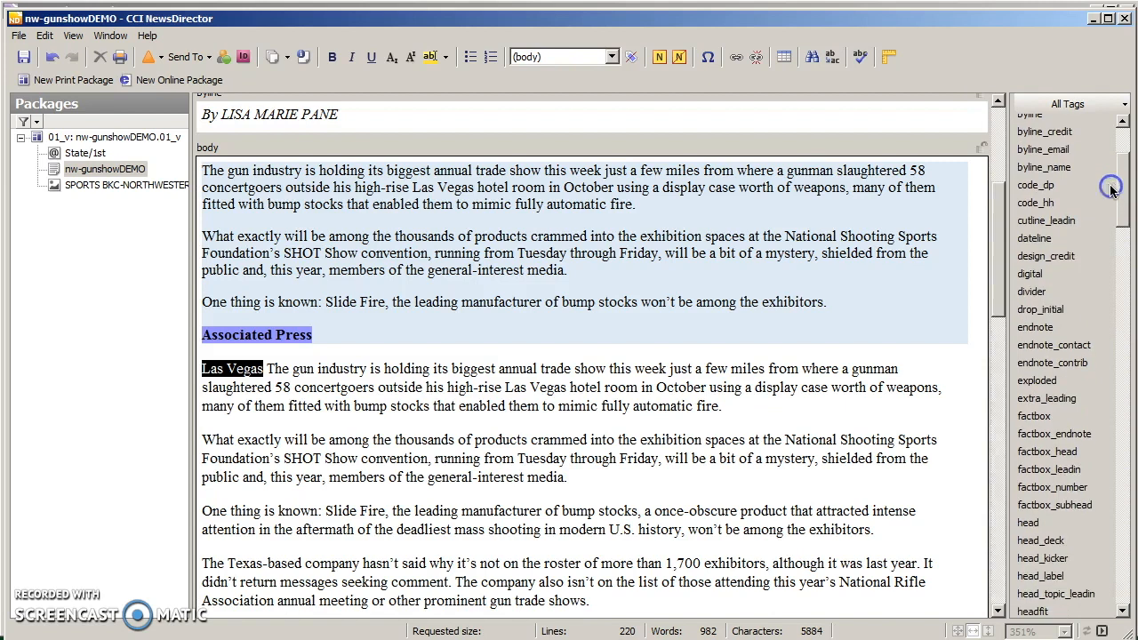
double_click(1034, 241)
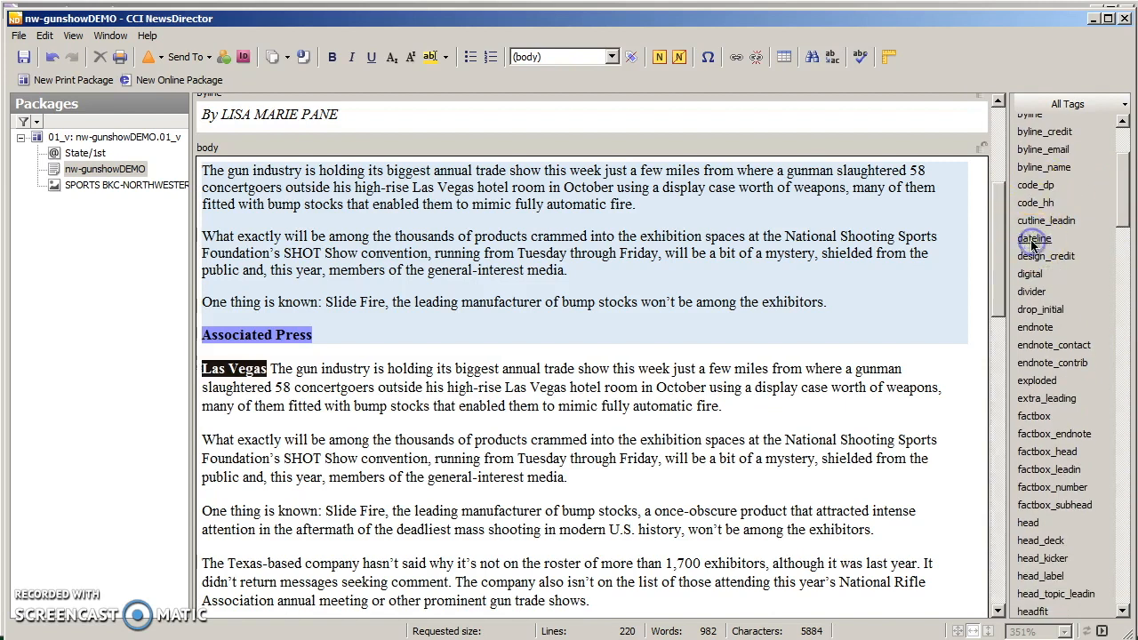
- Change the opening of the brief to "In Las Vegas Tuesday, the gun industry" and save the text
click(205, 171)
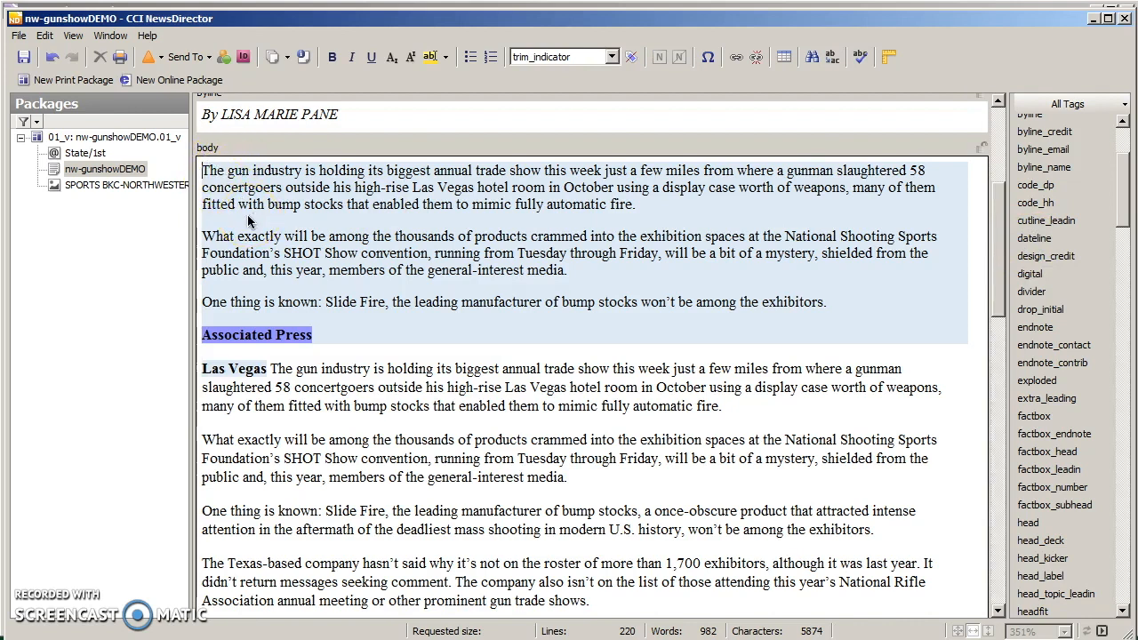
text(In Las V)
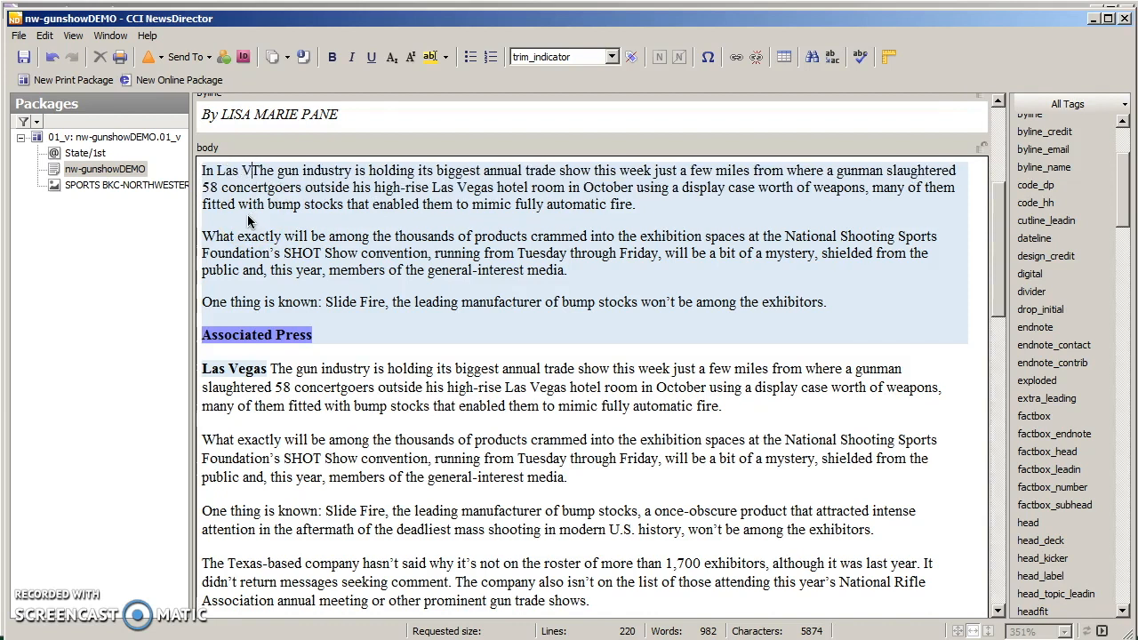
text(egas Tuesday, t)
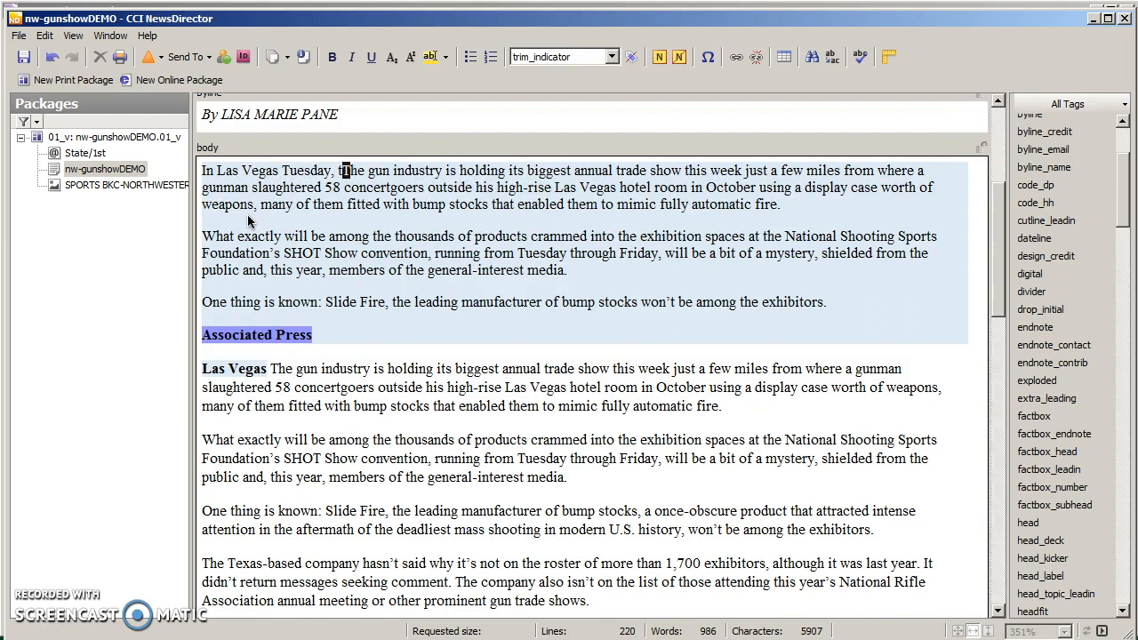
key(Delete)
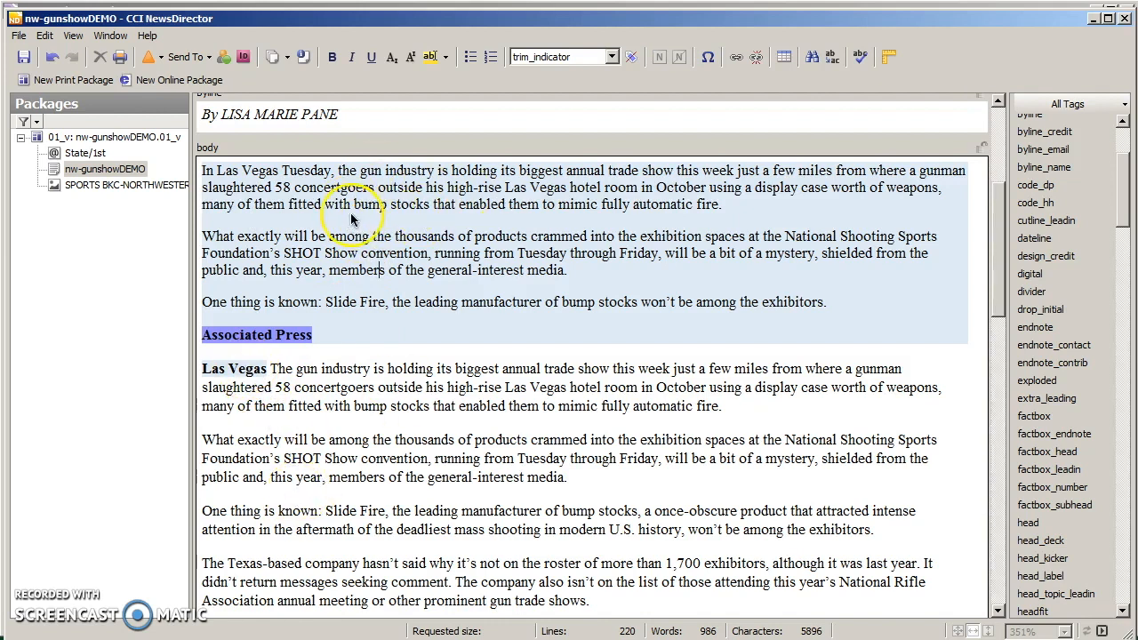
click(22, 56)
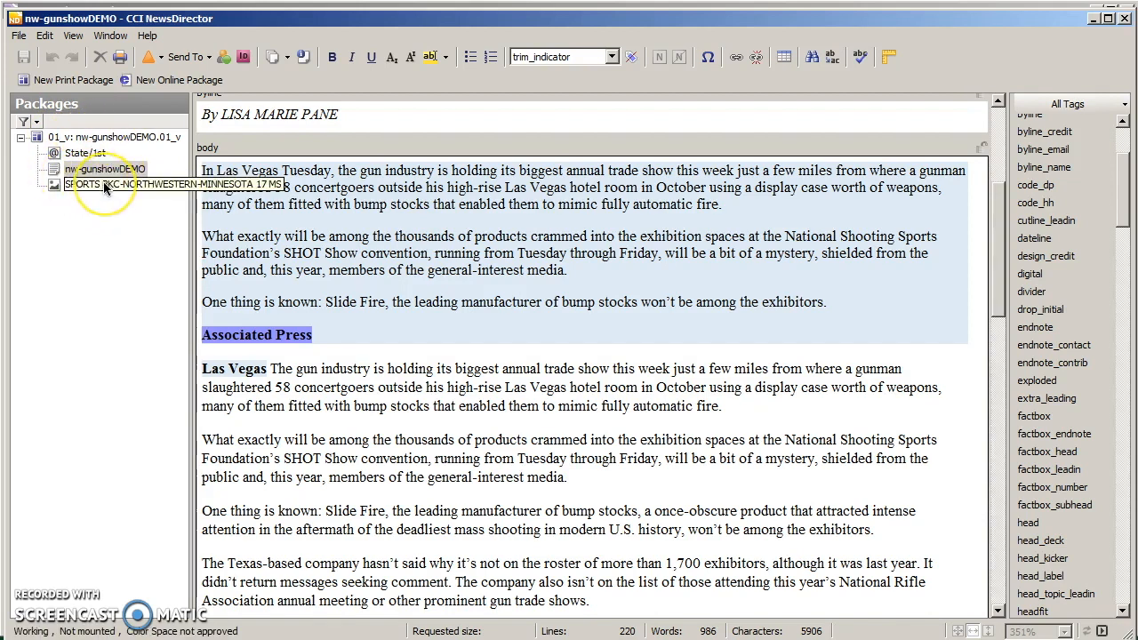
- Set the default shape of the State/1st package to superbrief and save the package
click(53, 154)
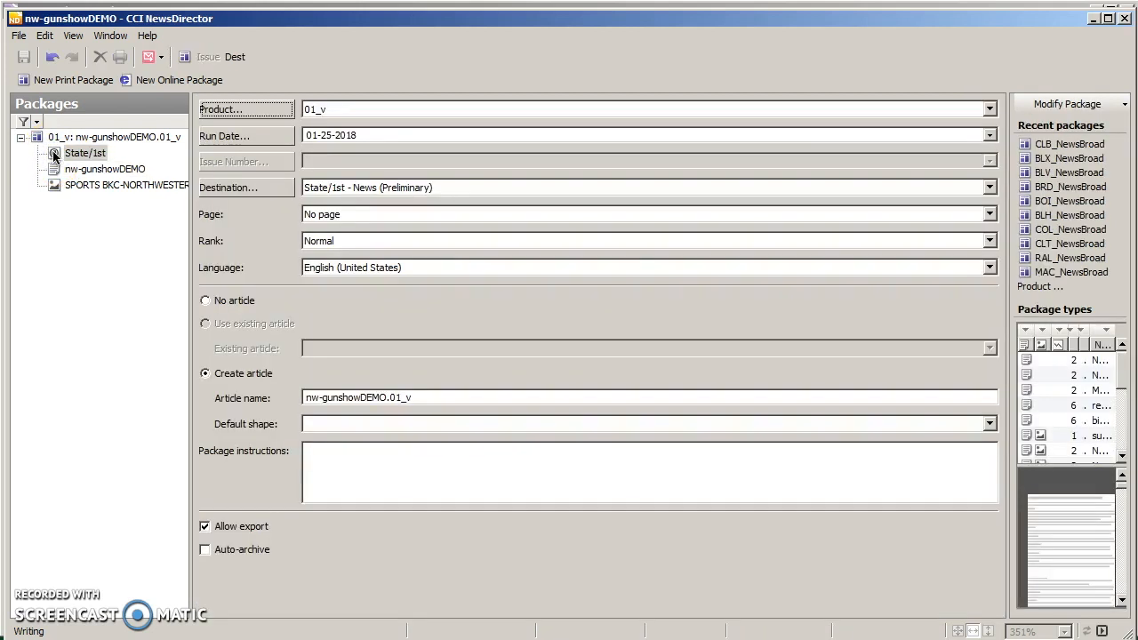
click(54, 154)
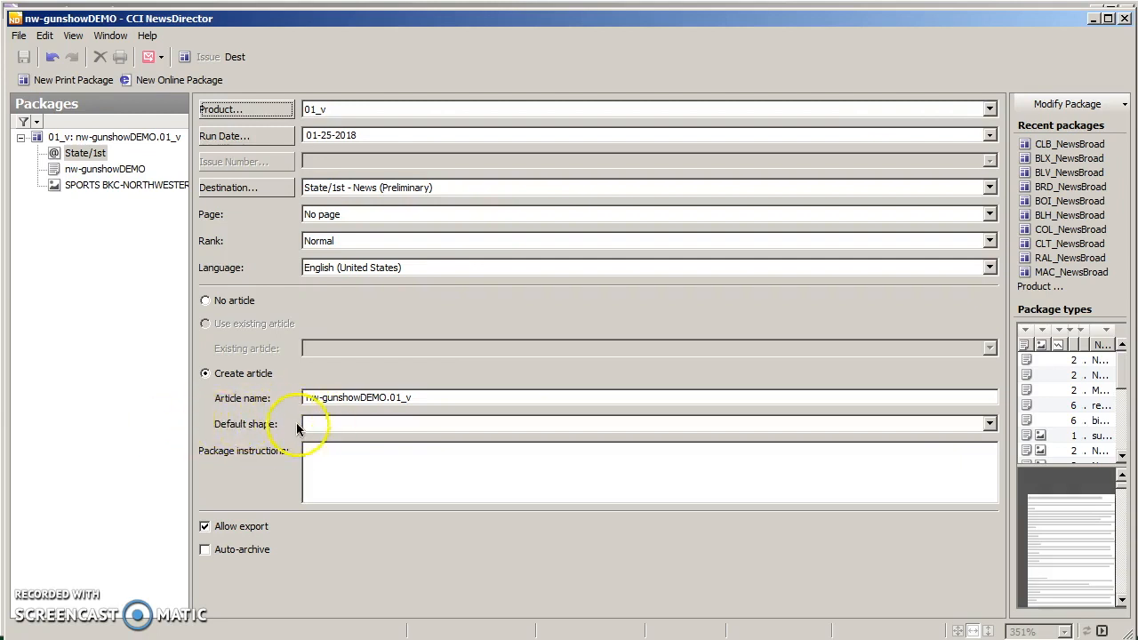
click(379, 424)
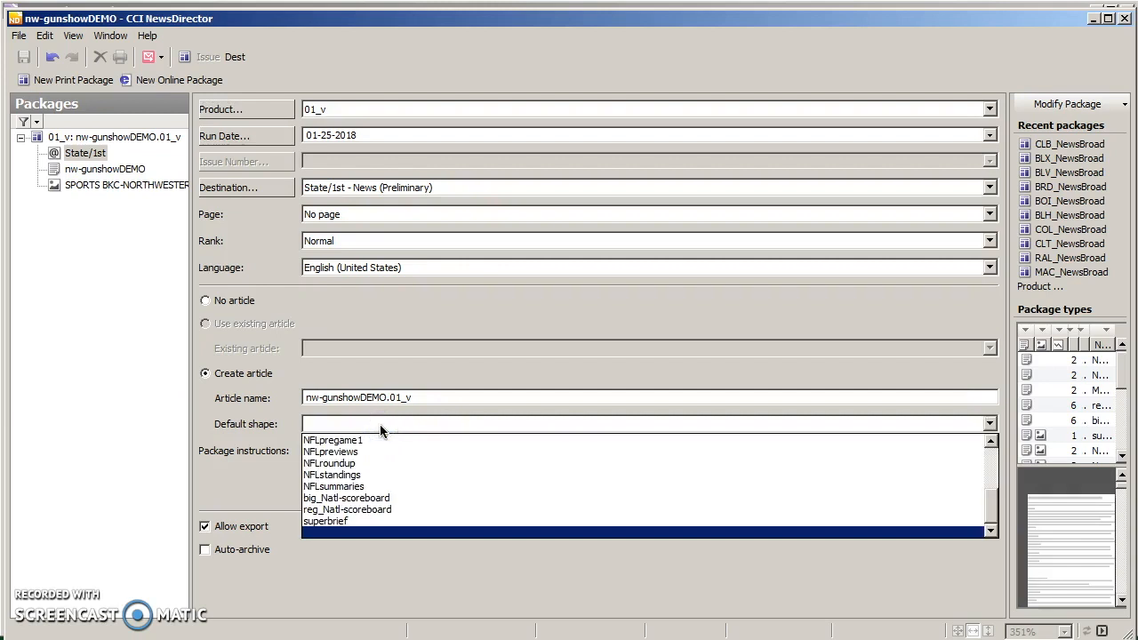
click(346, 522)
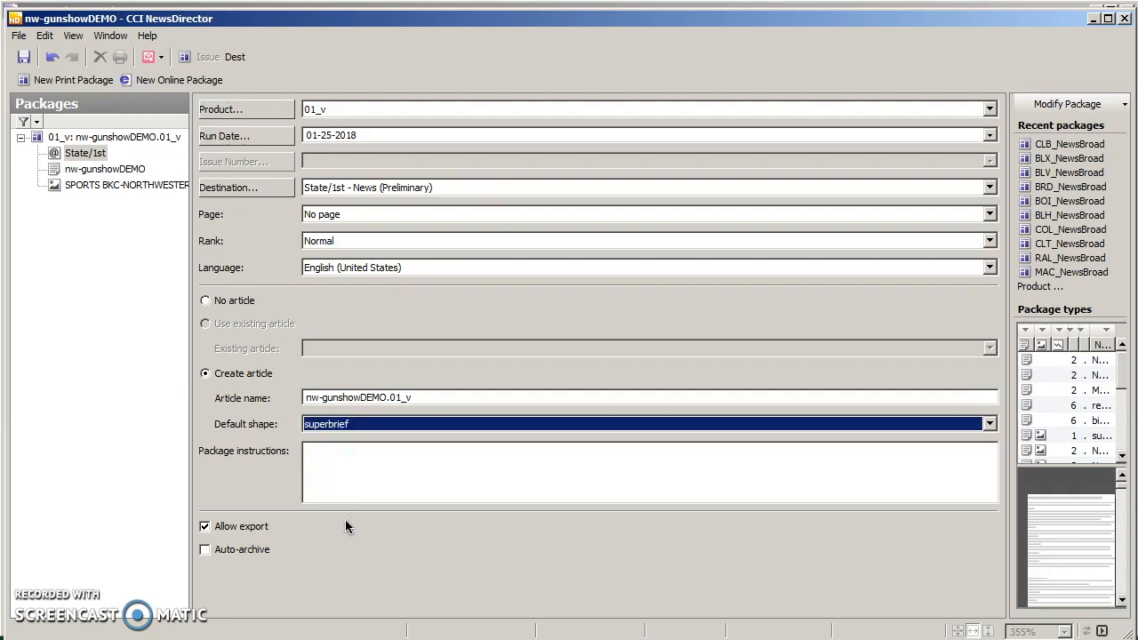
click(21, 58)
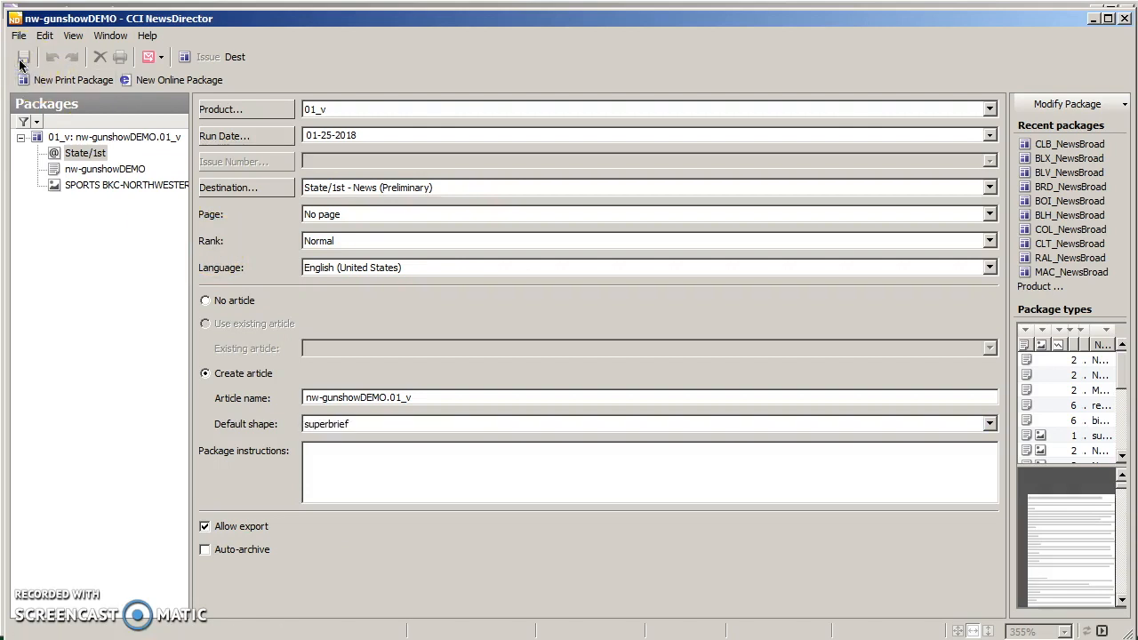
- Open the nw-gunshowDEMO.01_v layout, check how the text fits, and shorten the headline by deleting "from mass"
click(136, 138)
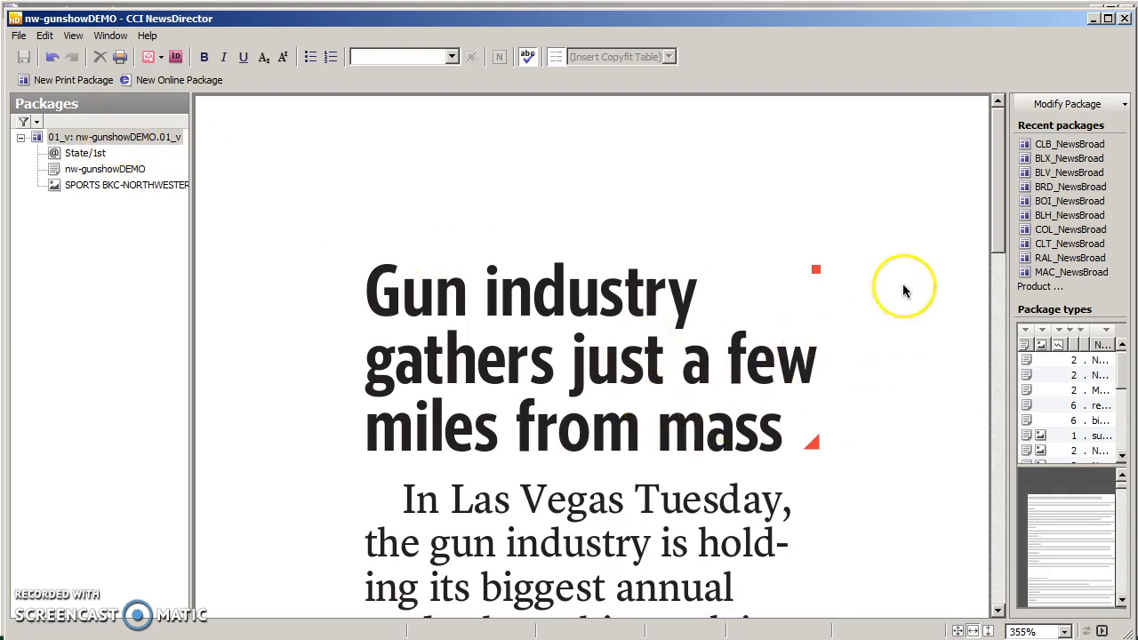
drag(996, 197, 996, 378)
drag(996, 458, 1004, 553)
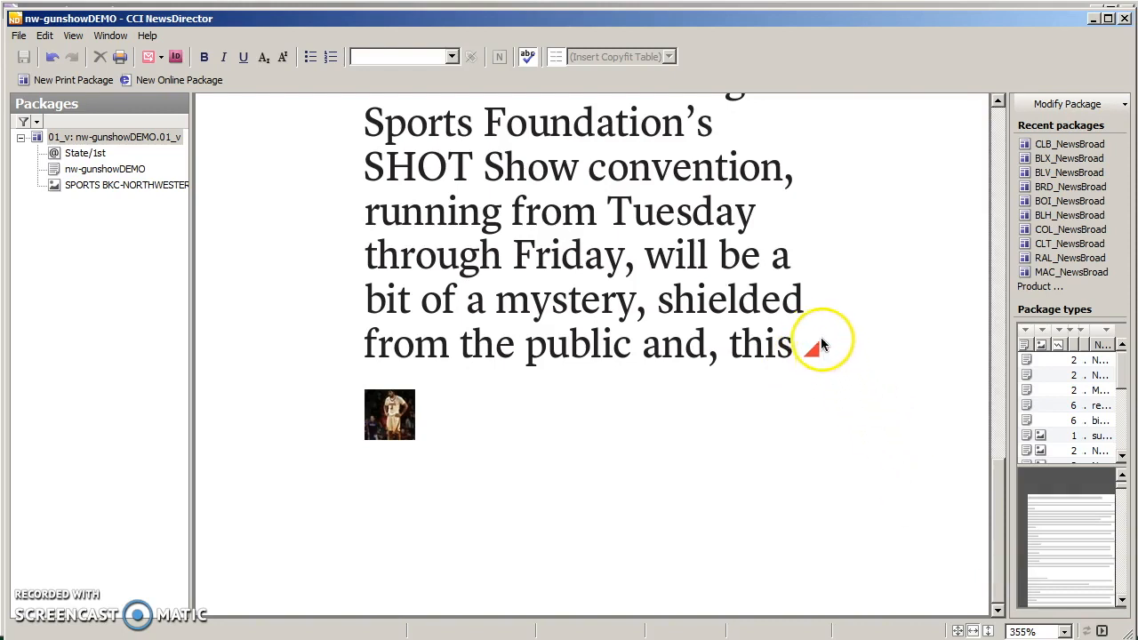
drag(998, 520, 1000, 135)
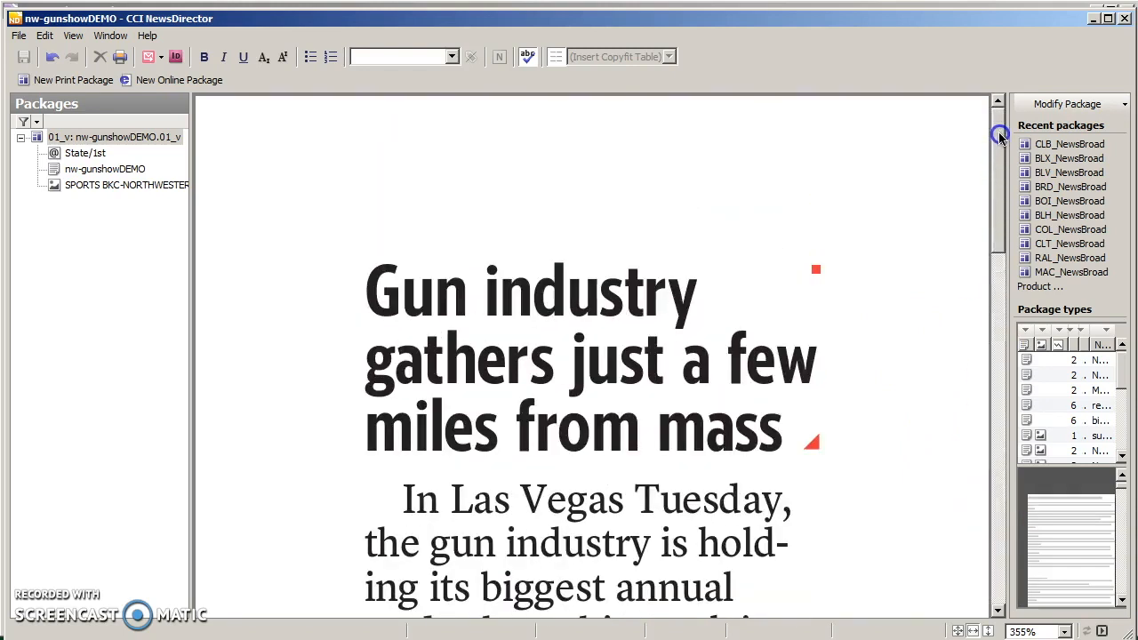
click(593, 367)
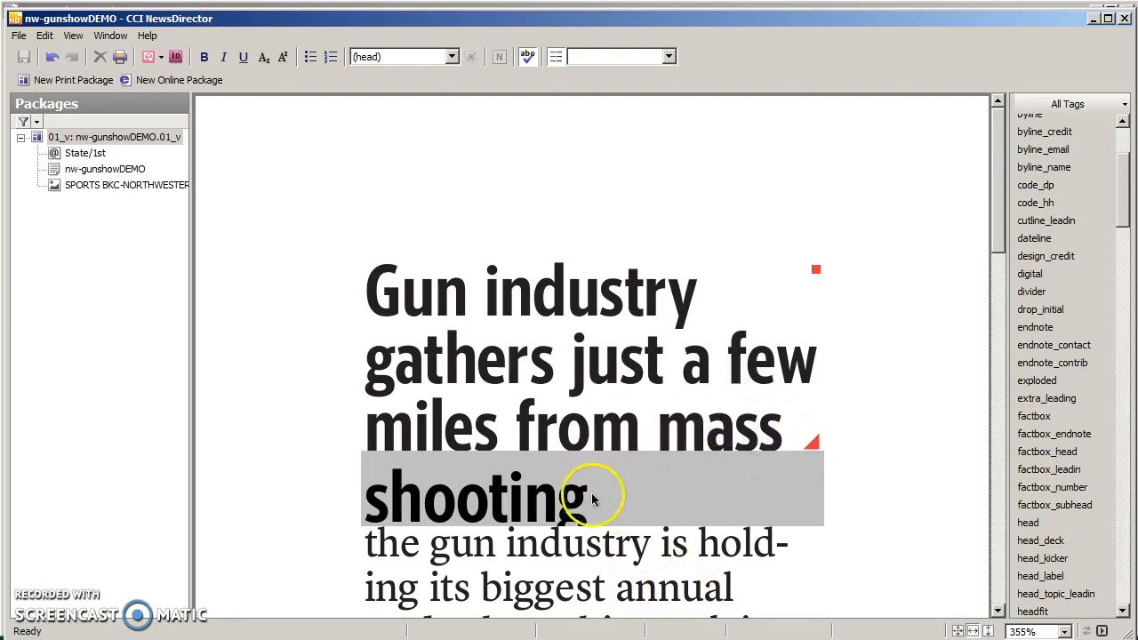
key(BackSpace)
key(BackSpace)
key(BackSpace)
key(BackSpace)
key(BackSpace)
key(BackSpace)
key(BackSpace)
key(BackSpace)
key(BackSpace)
key(BackSpace)
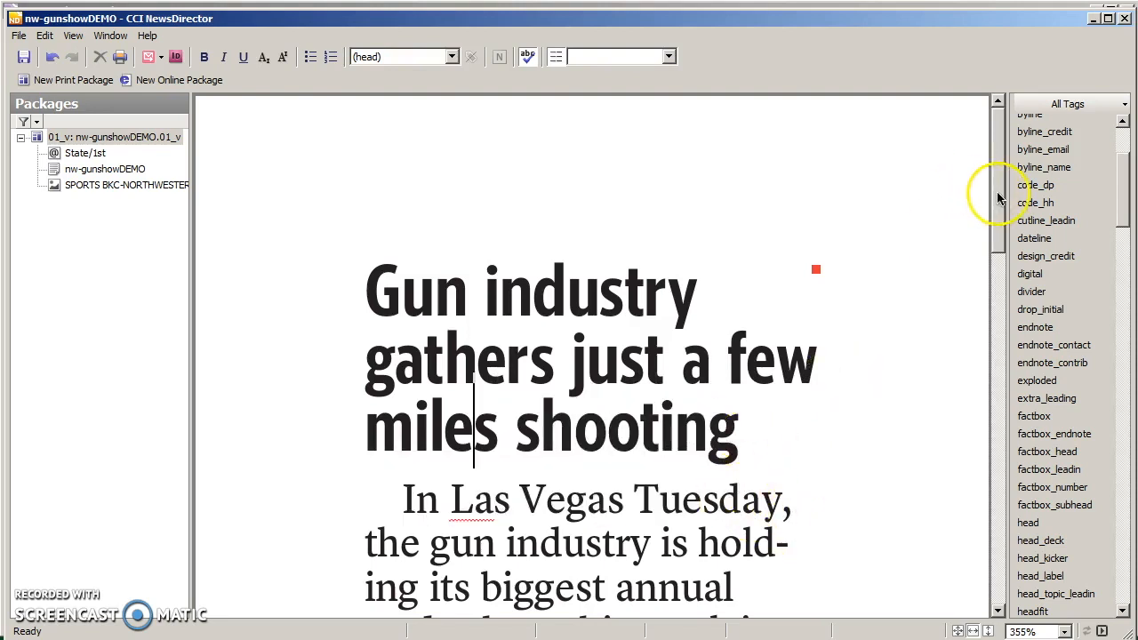
- Cut the brief's overset text so that its last sentence ends with "shielded from the public." above the Associated Press credit
drag(996, 214, 991, 531)
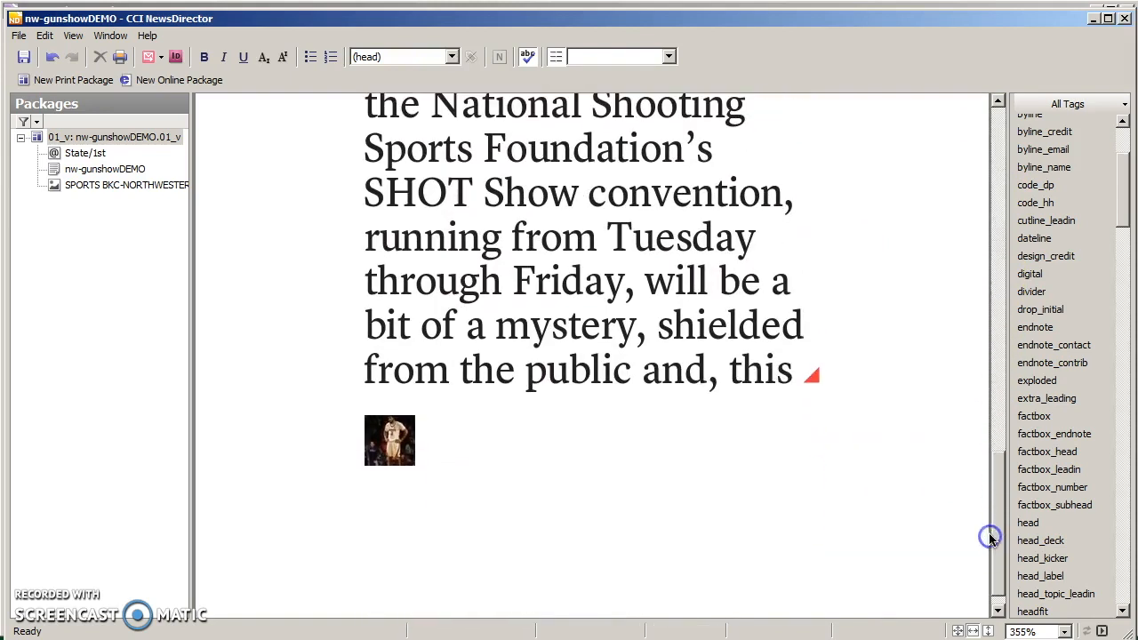
click(697, 289)
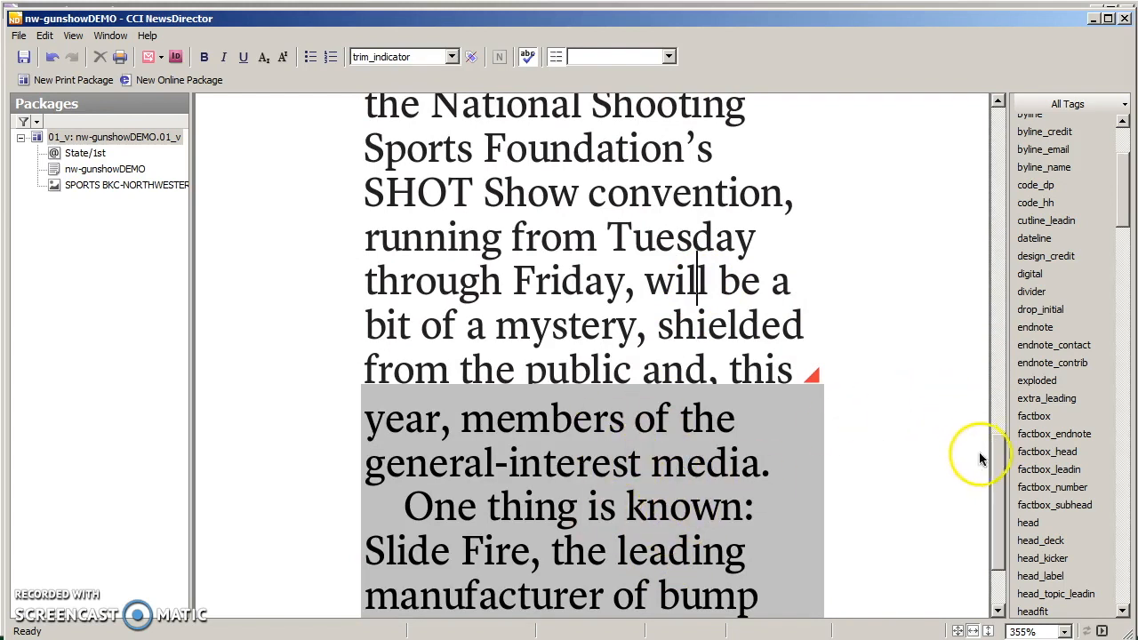
drag(1002, 471, 1000, 536)
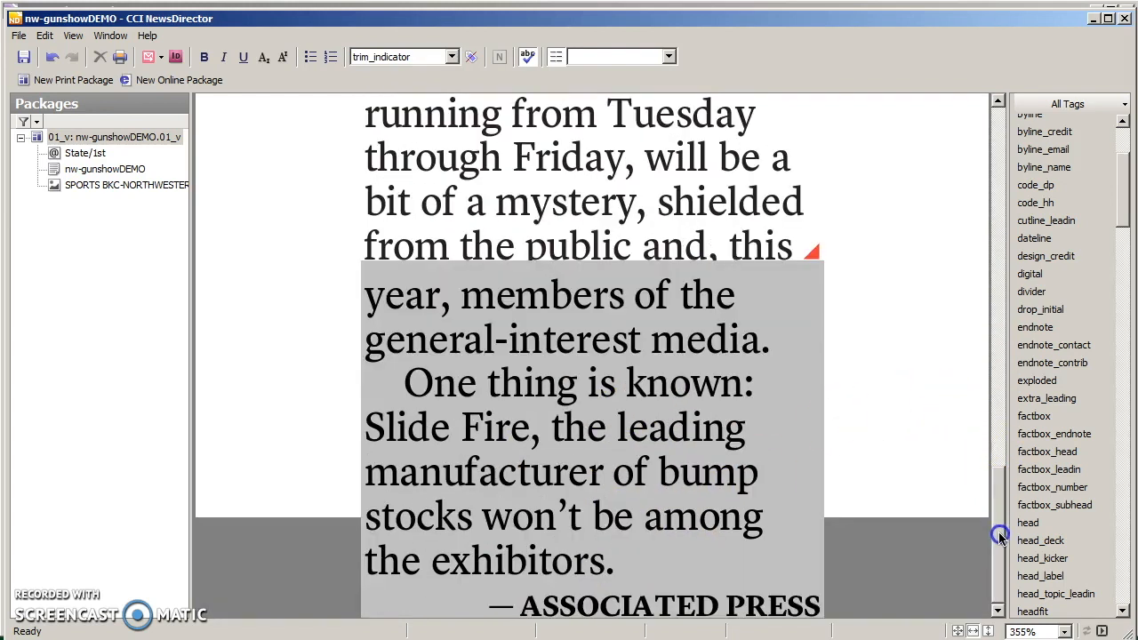
click(610, 558)
drag(611, 558, 634, 256)
key(Delete)
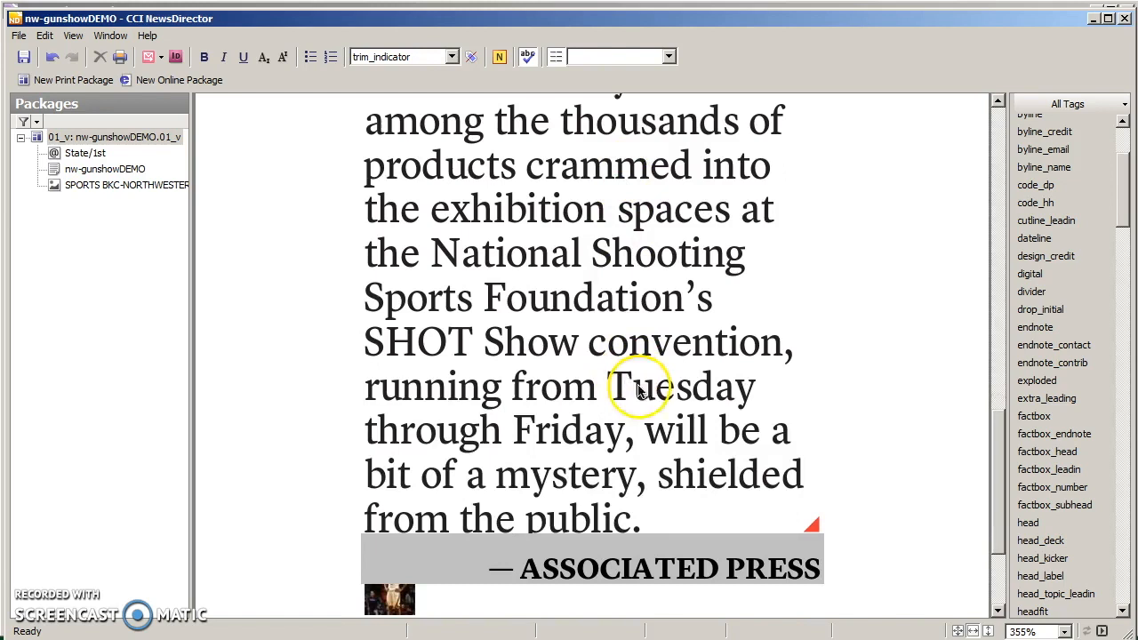
- Trim the brief's last sentence to end with "will be a bit of a mystery.", check the layout's fit and save it
shift+click(635, 480)
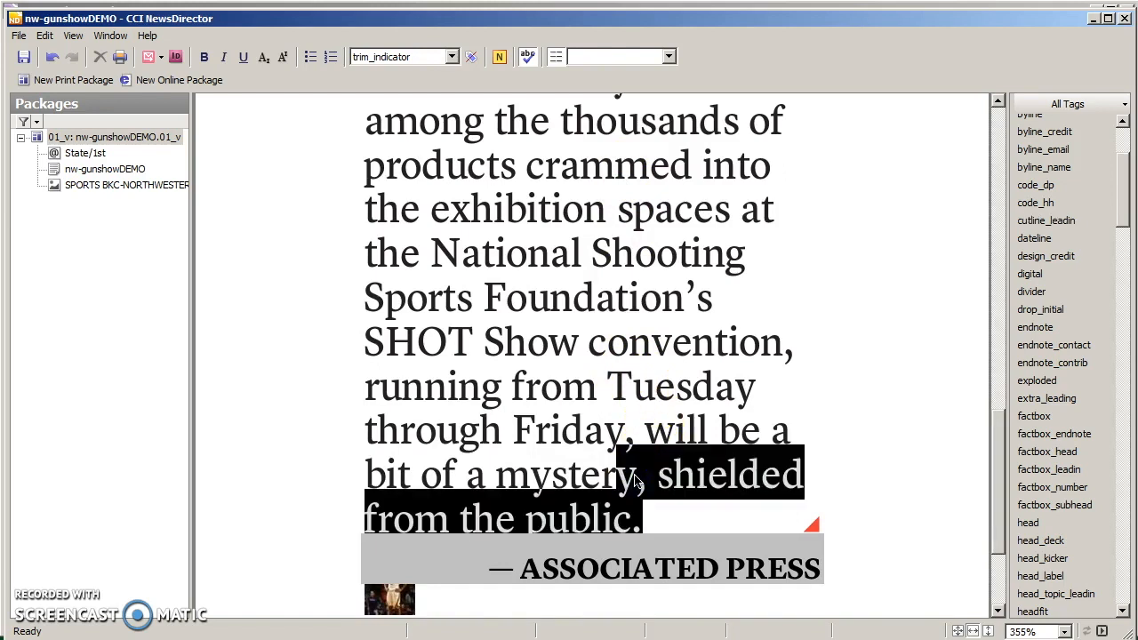
key(Delete)
text(.)
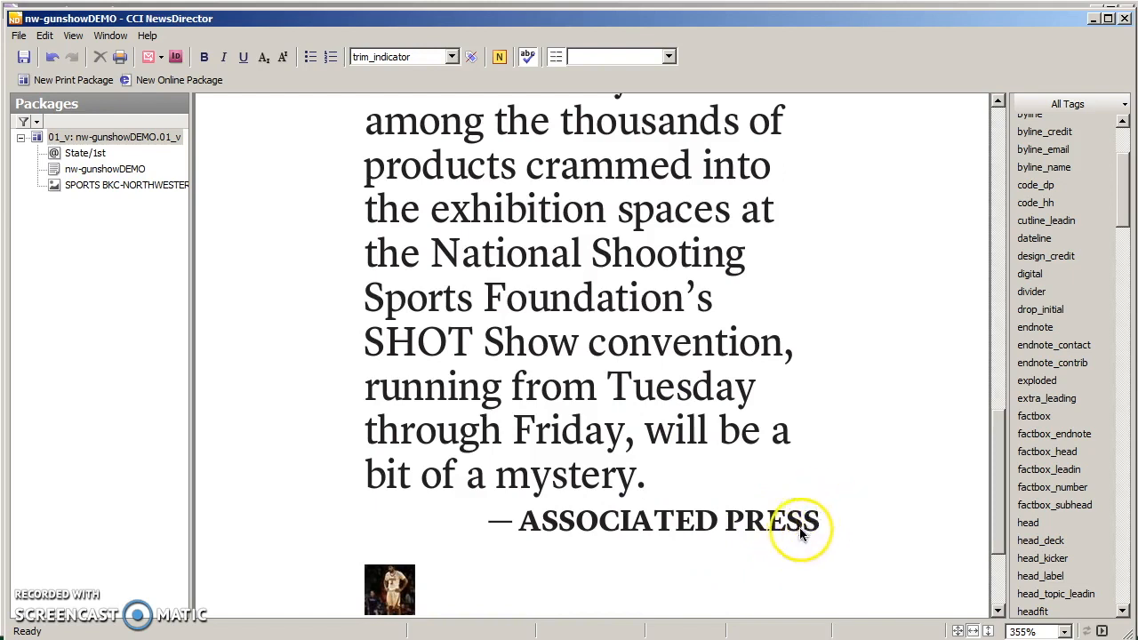
drag(1002, 498, 1006, 211)
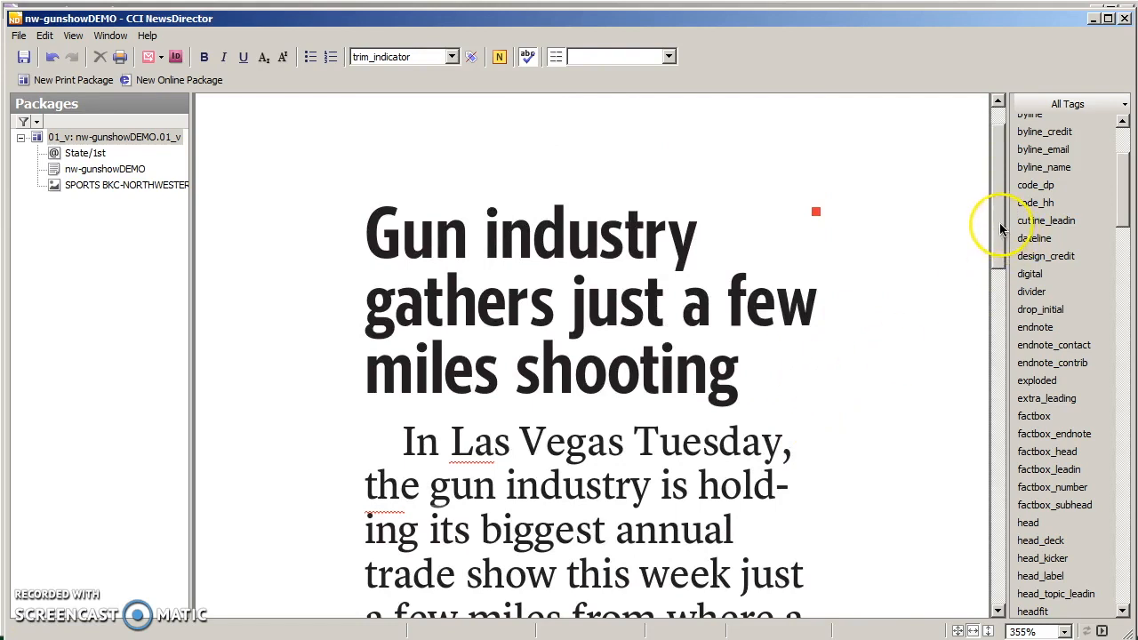
drag(1000, 242, 1003, 578)
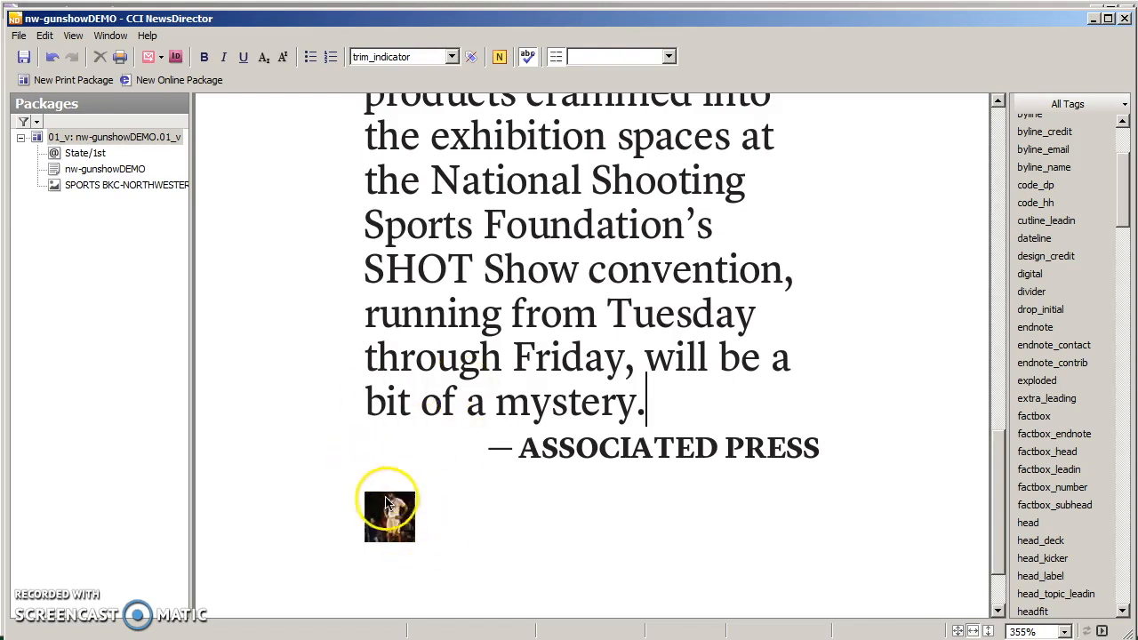
click(25, 57)
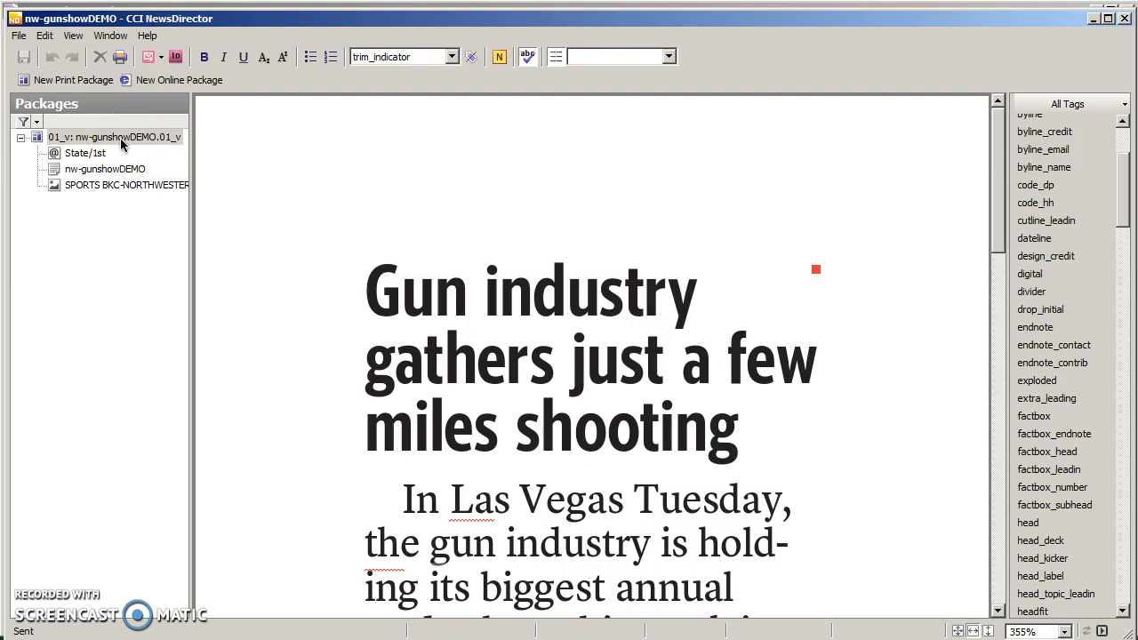
- Show the Default Packaging options for the 01_v: nw-gunshowDEMO.01_v package
click(1070, 105)
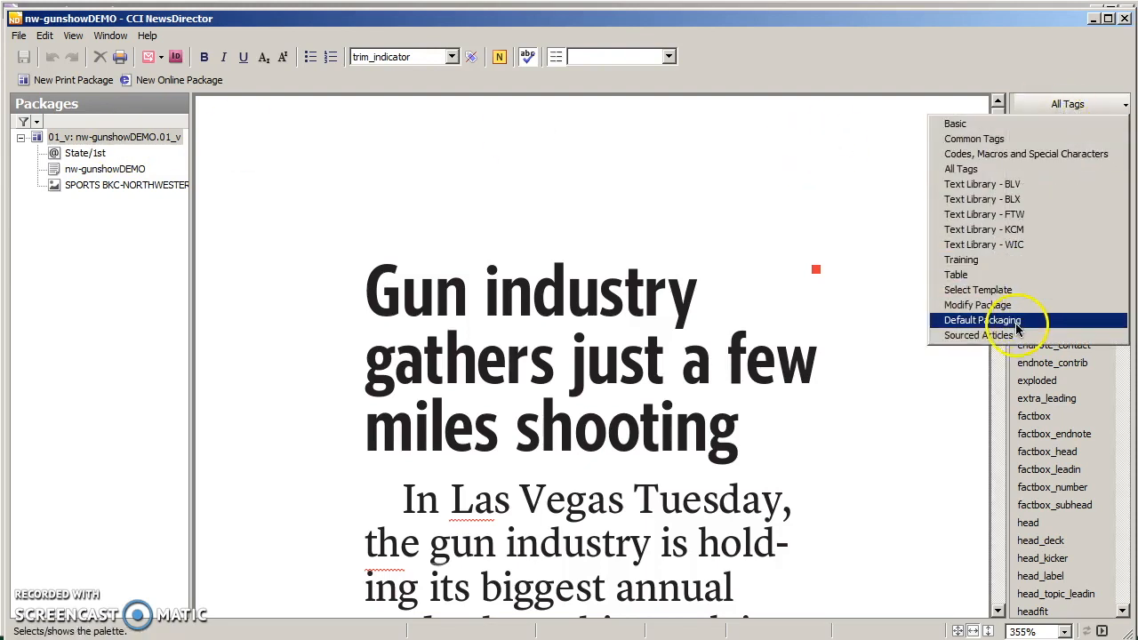
click(982, 321)
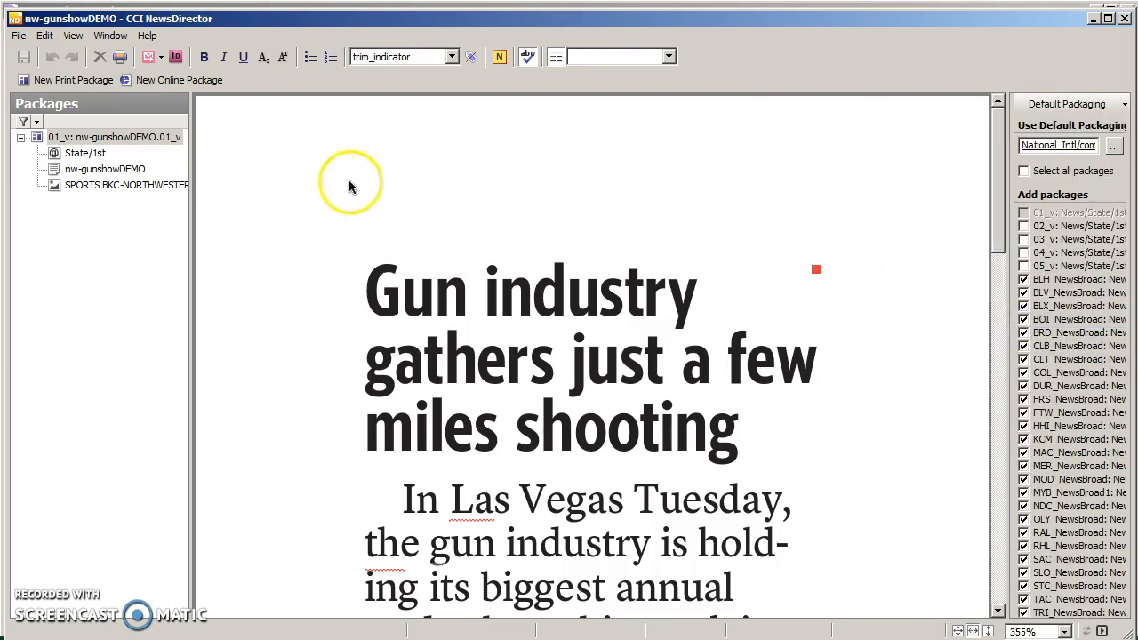
click(84, 137)
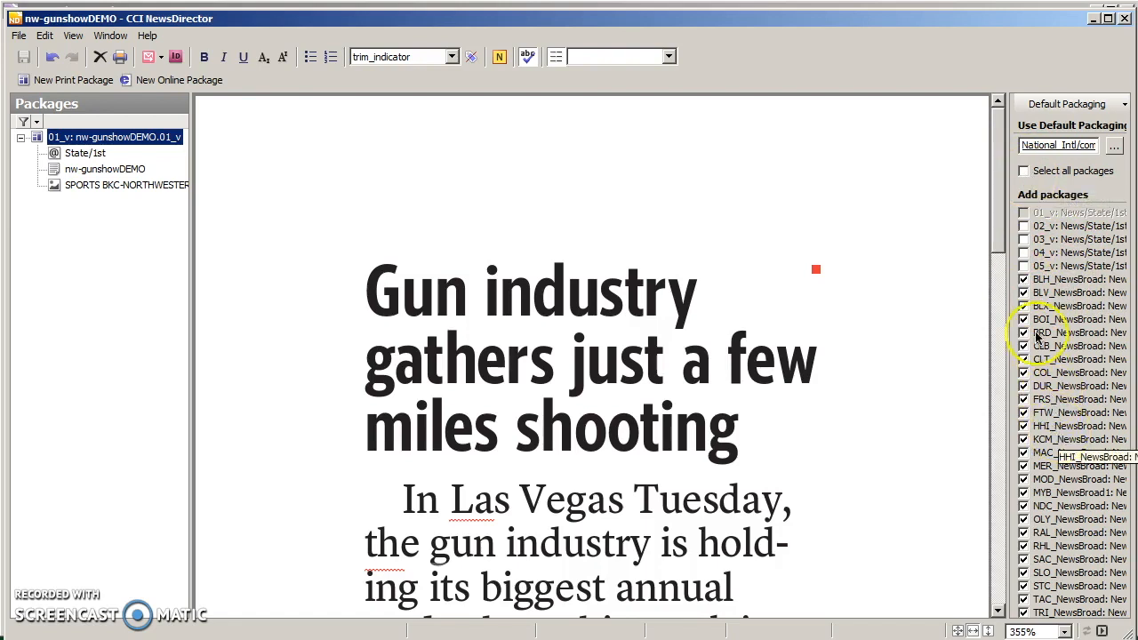
- Select all packages and switch the default packaging to the National_Intl desk deadline_2-middle
click(1024, 171)
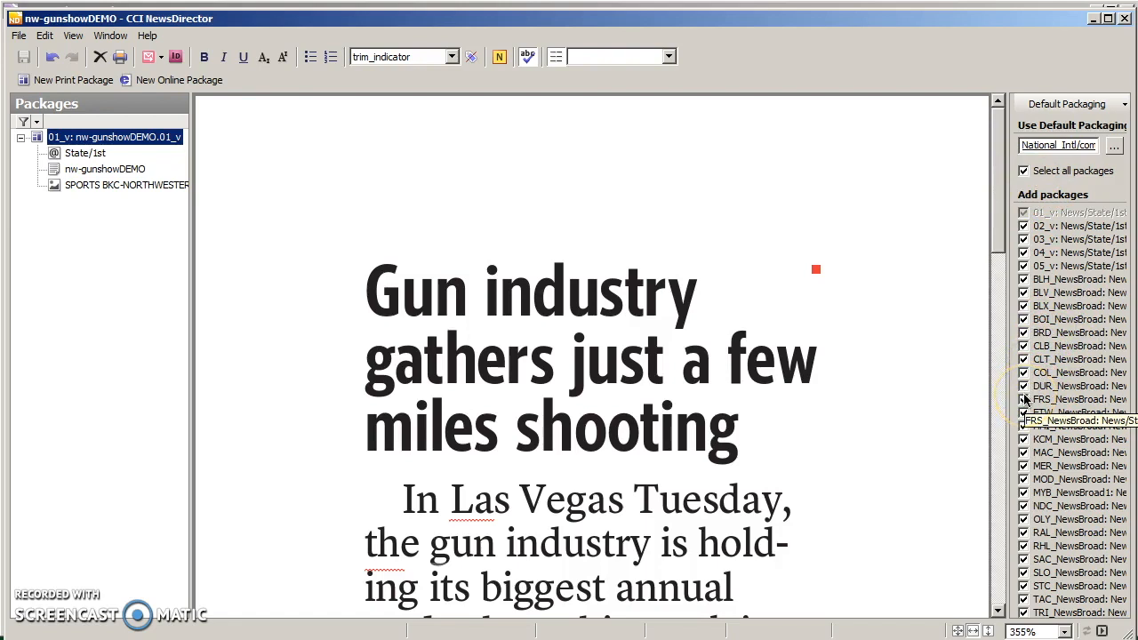
click(1114, 147)
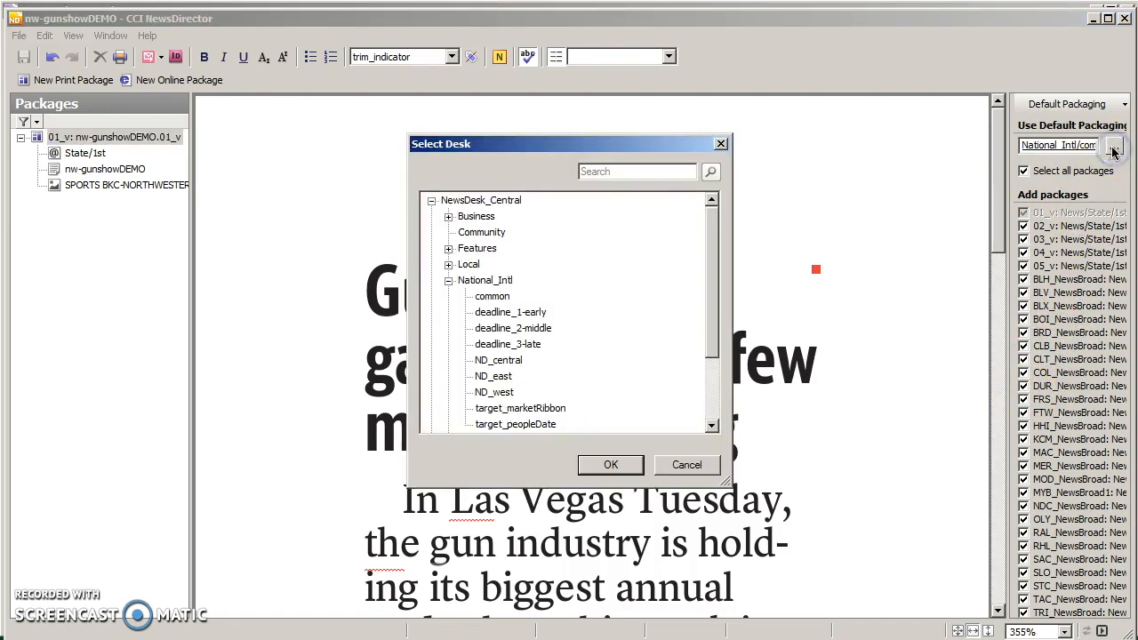
click(539, 329)
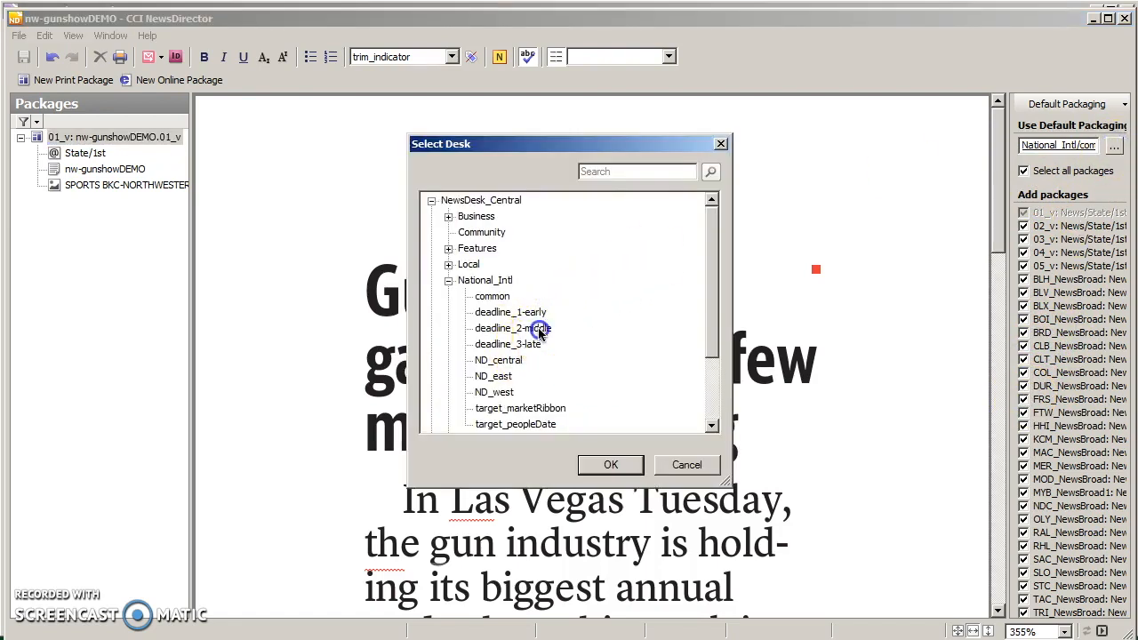
click(611, 464)
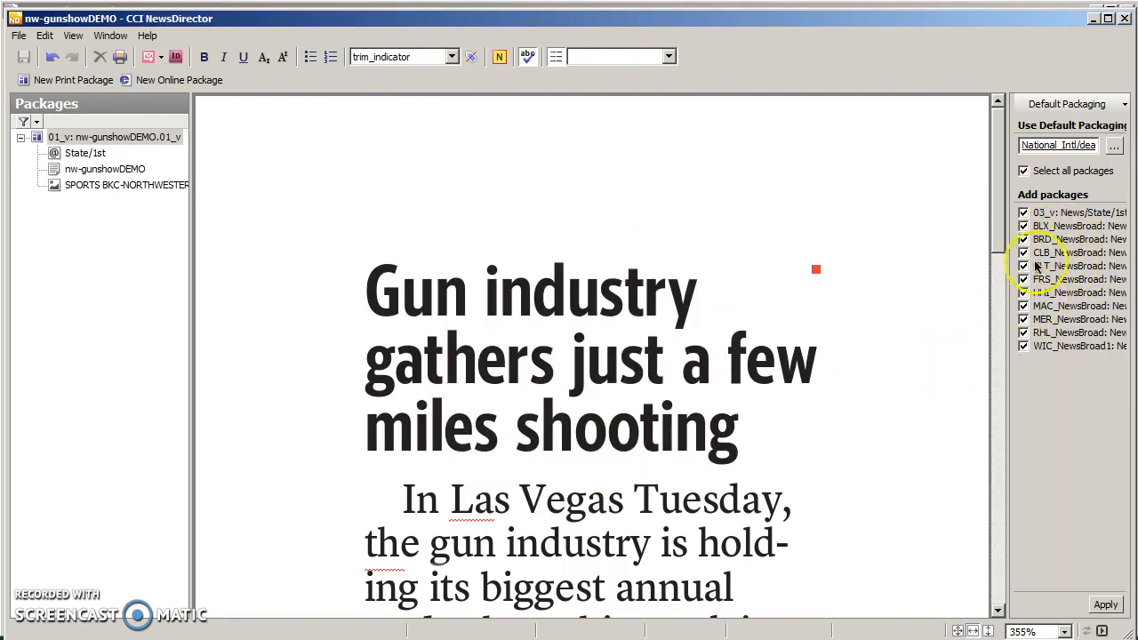
- Switch the default packaging to the National_Intl desk ND_central and apply its preselected packages to the story
click(1117, 146)
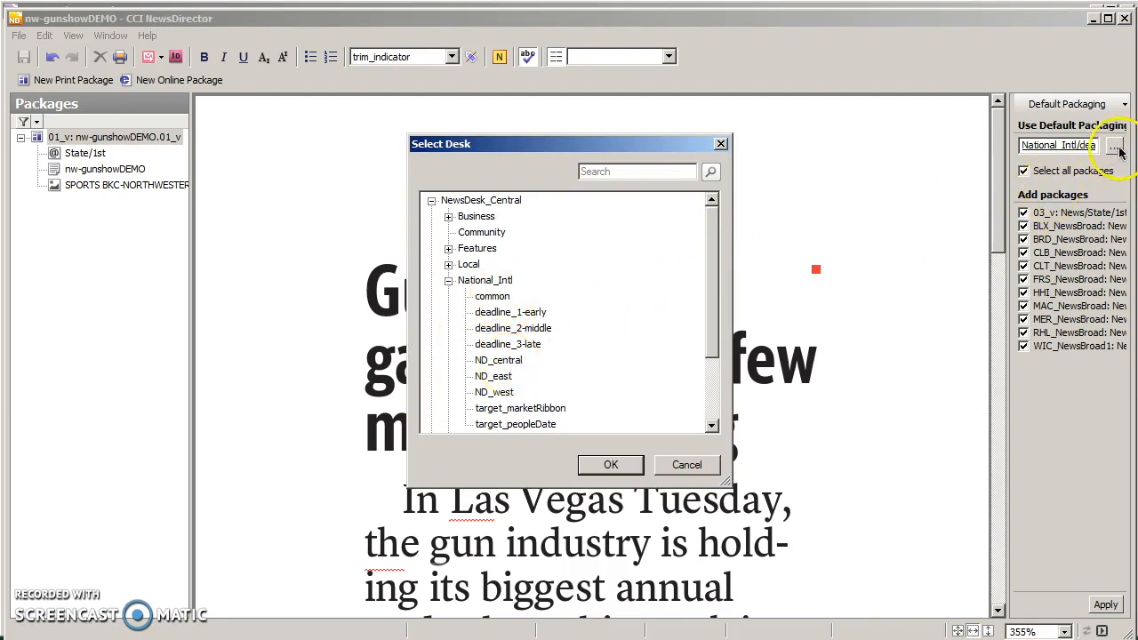
click(512, 360)
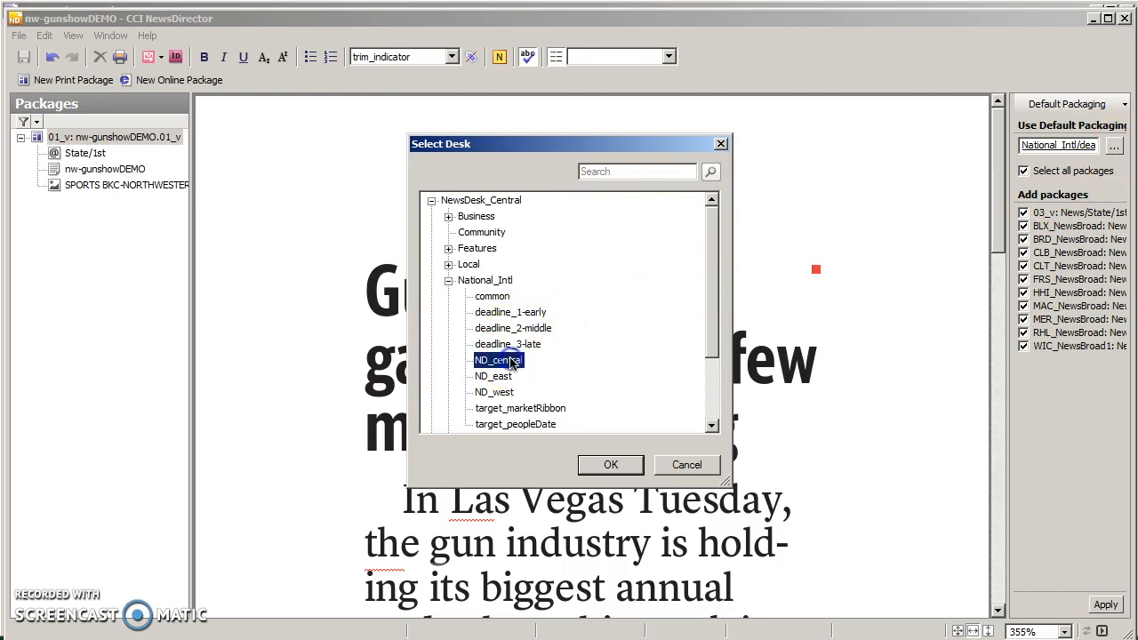
click(612, 464)
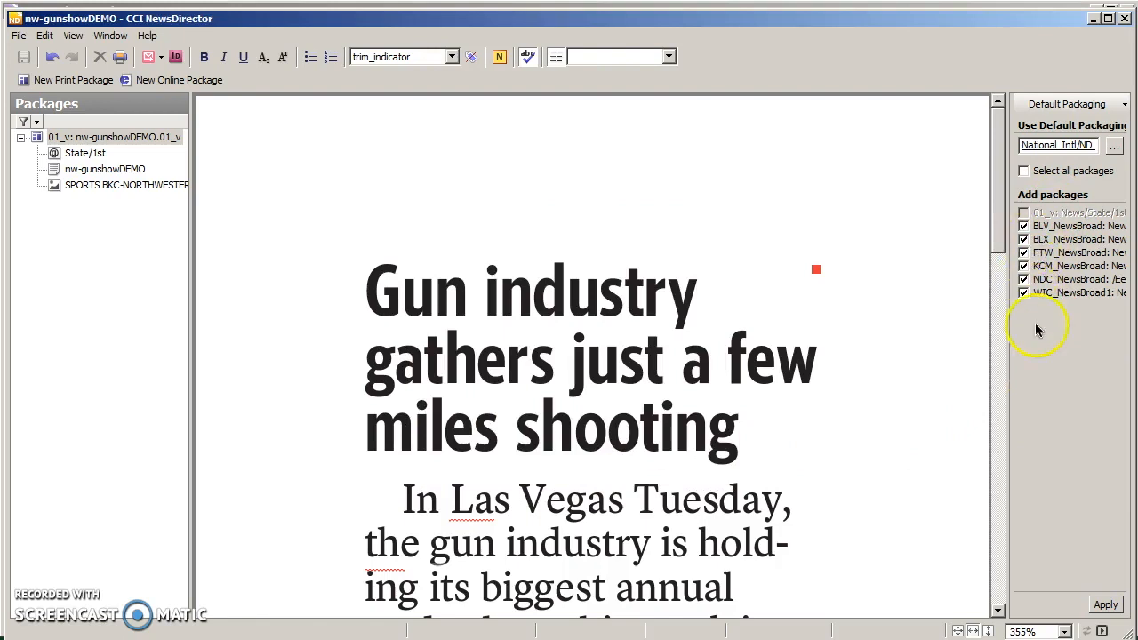
click(1106, 606)
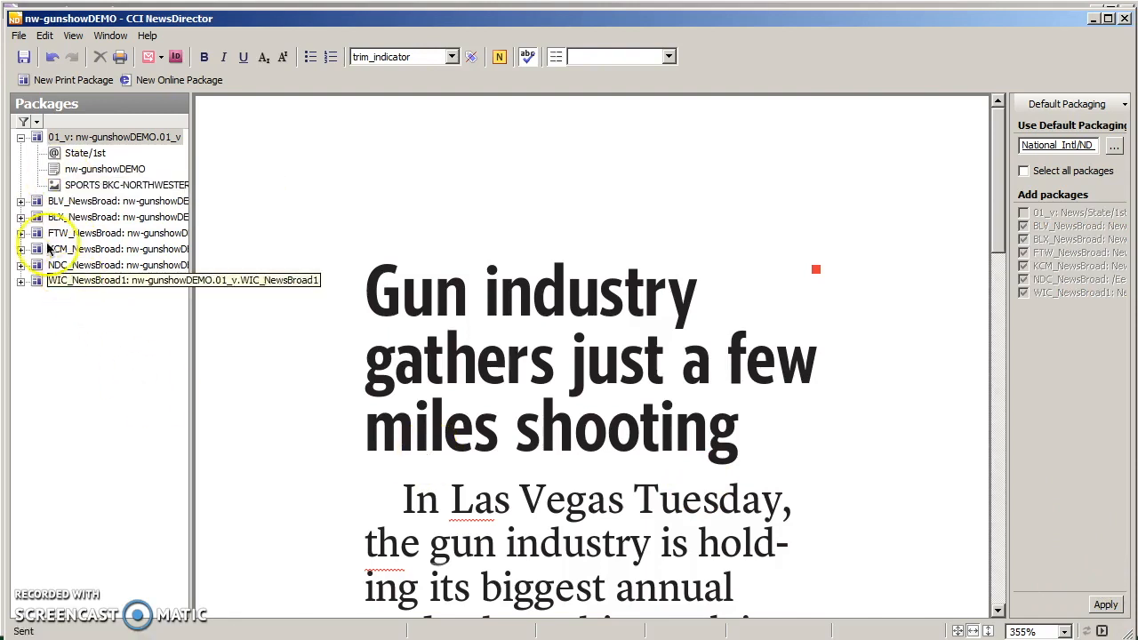
- Expand the BLV, BLX and FTW NewsBroad packages to check their contents and save the story
click(20, 201)
click(20, 265)
click(20, 329)
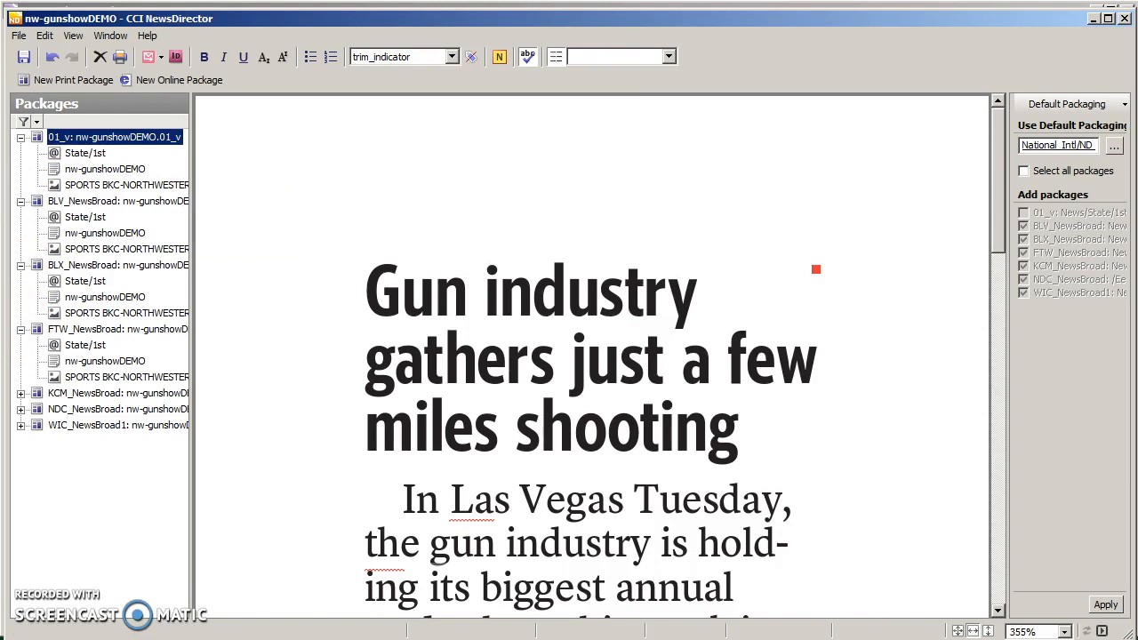
click(22, 57)
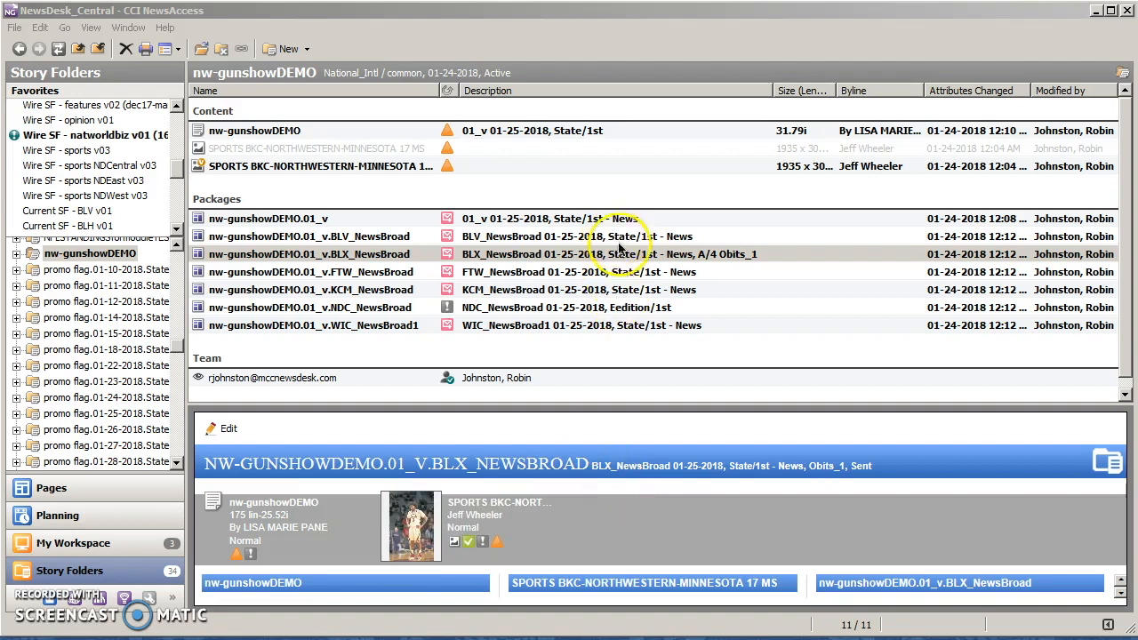
- Open the nw-gunshowDEMO.01_v.BLX_NewsBroad package with CCI LayoutChamp
click(625, 258)
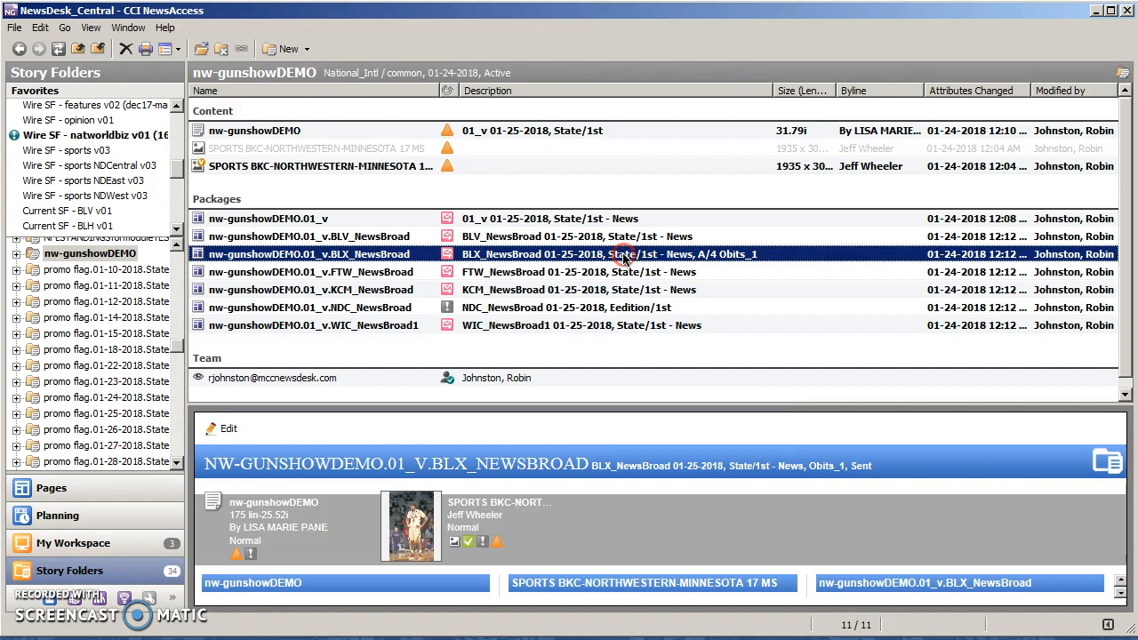
right_click(625, 258)
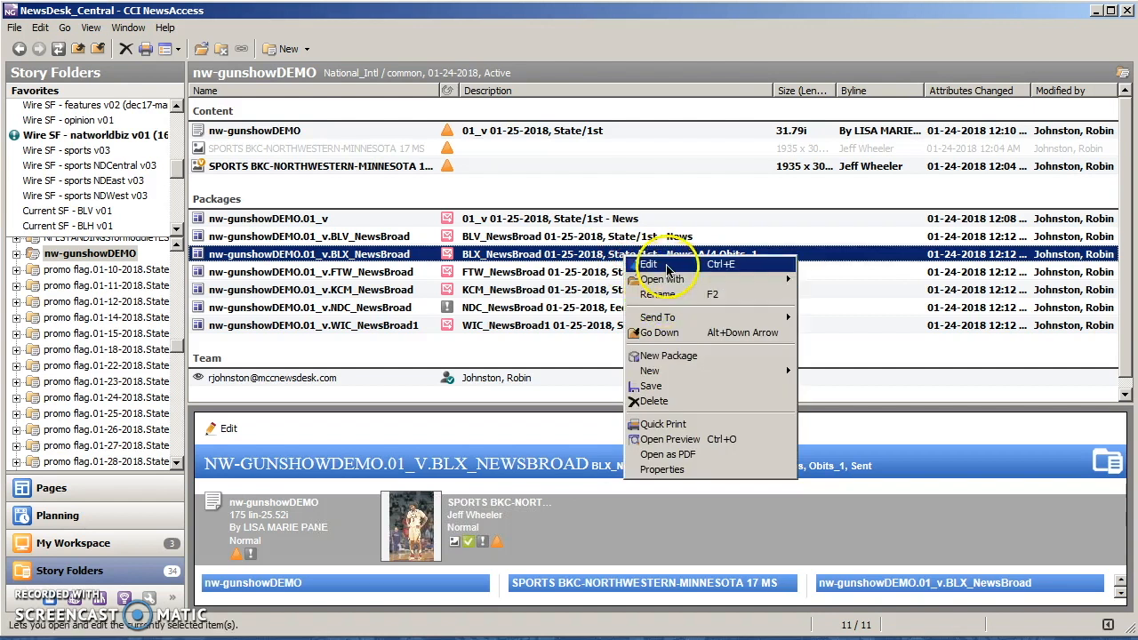
mouse_move(703, 280)
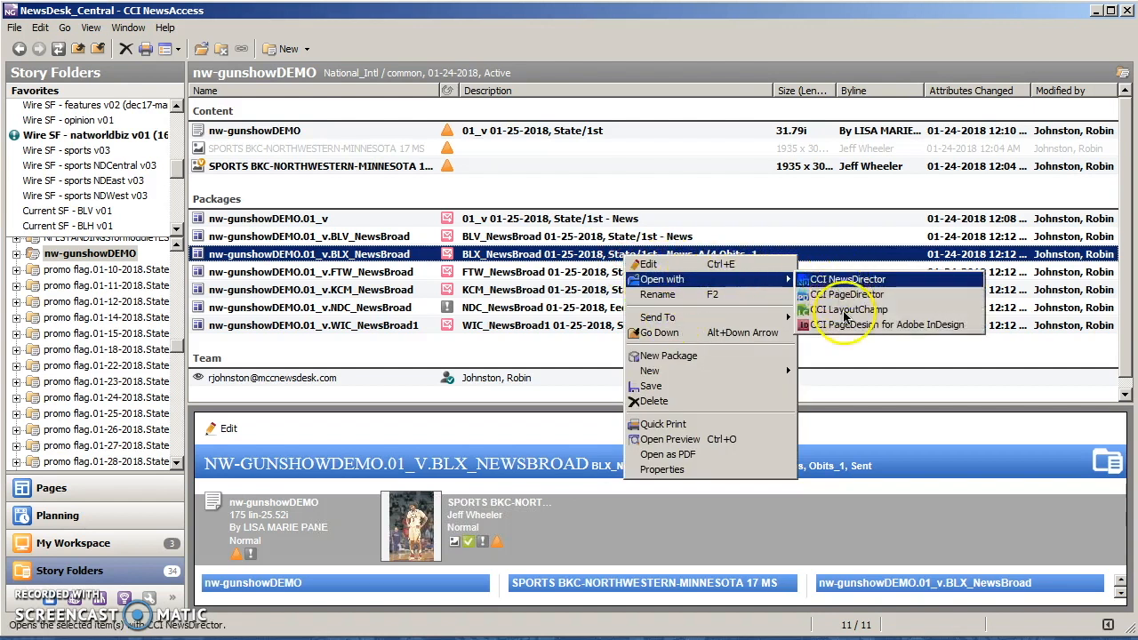
click(845, 310)
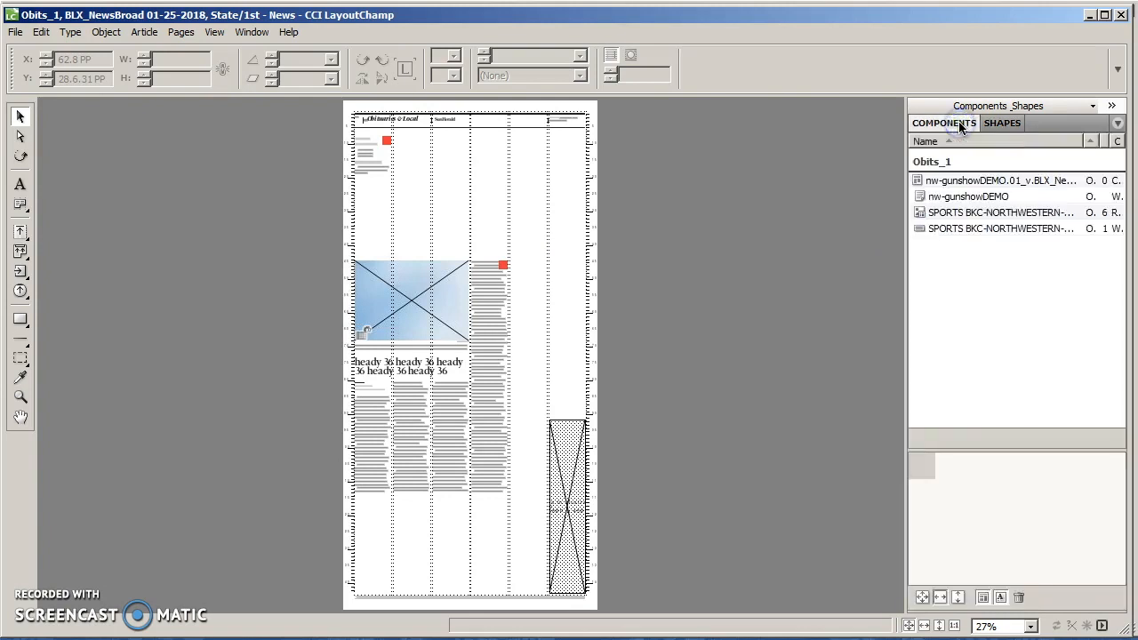
- Try flowing the nw-gunshowDEMO text into the large article shape with the photo in the middle of the Obits_1 page
click(954, 199)
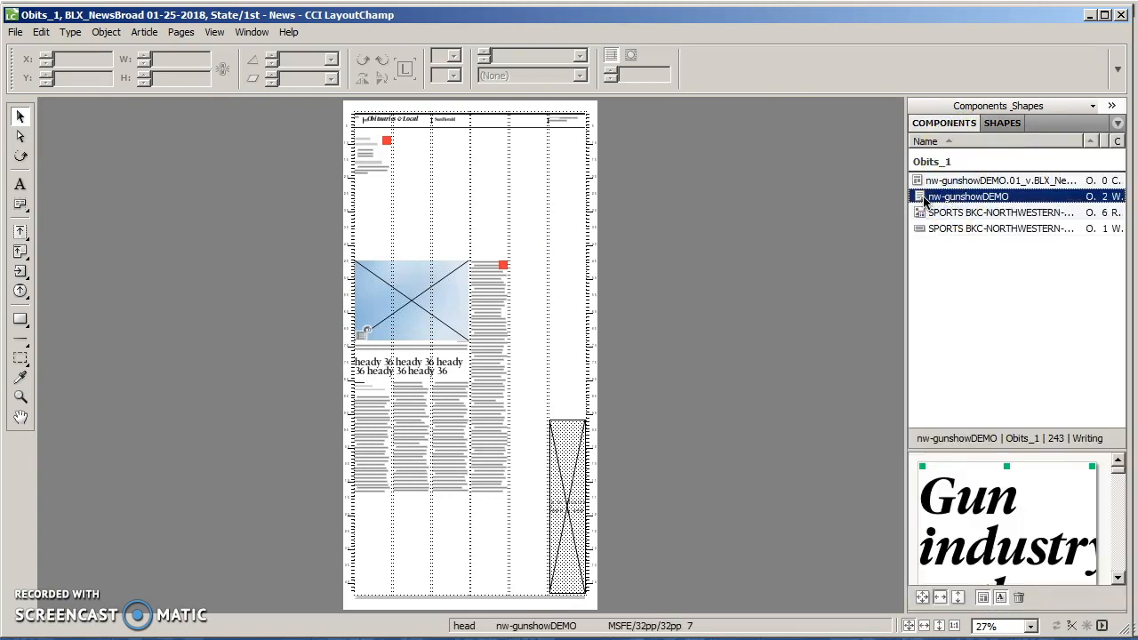
click(436, 454)
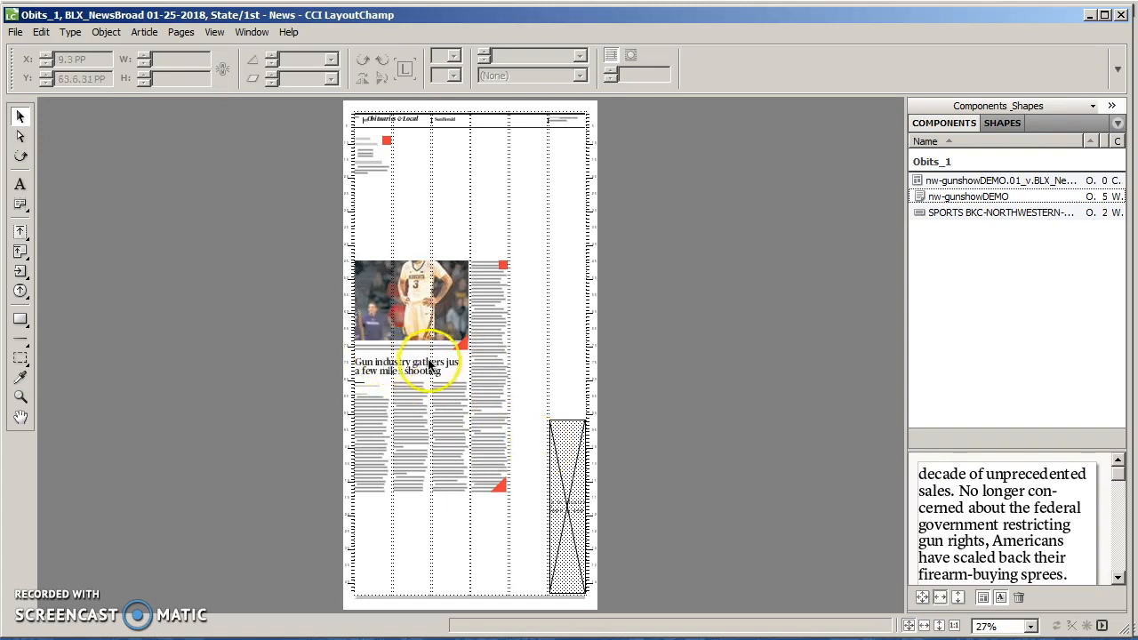
click(458, 381)
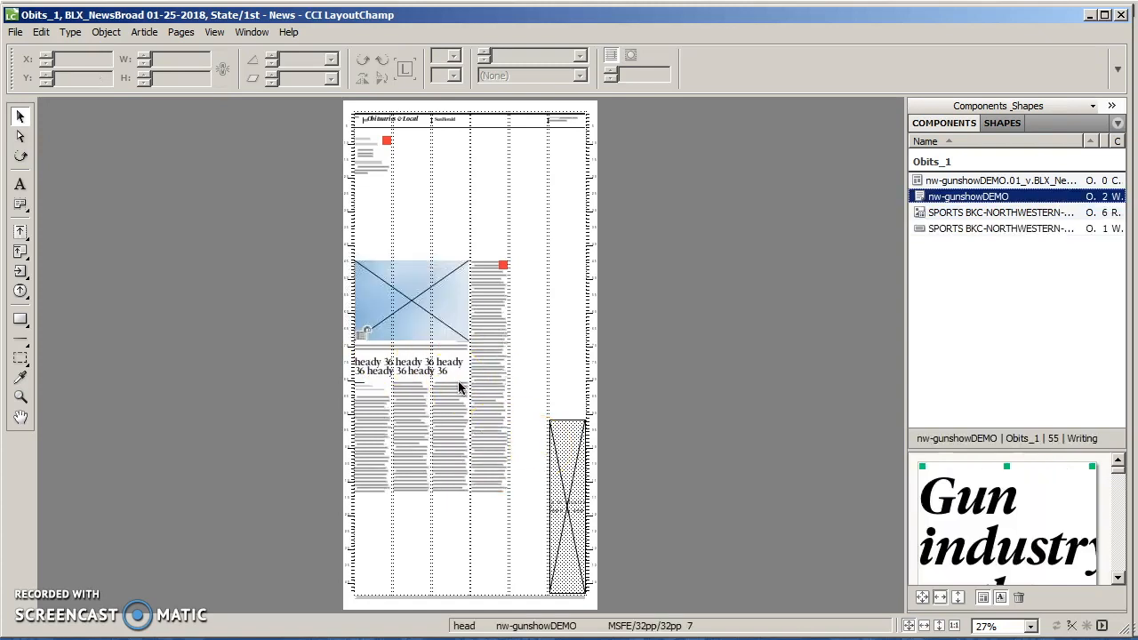
- Place the BLX superbrief shape, 9.3PP wide, at the top of the fifth column on the Obits_1 page
click(883, 290)
click(997, 124)
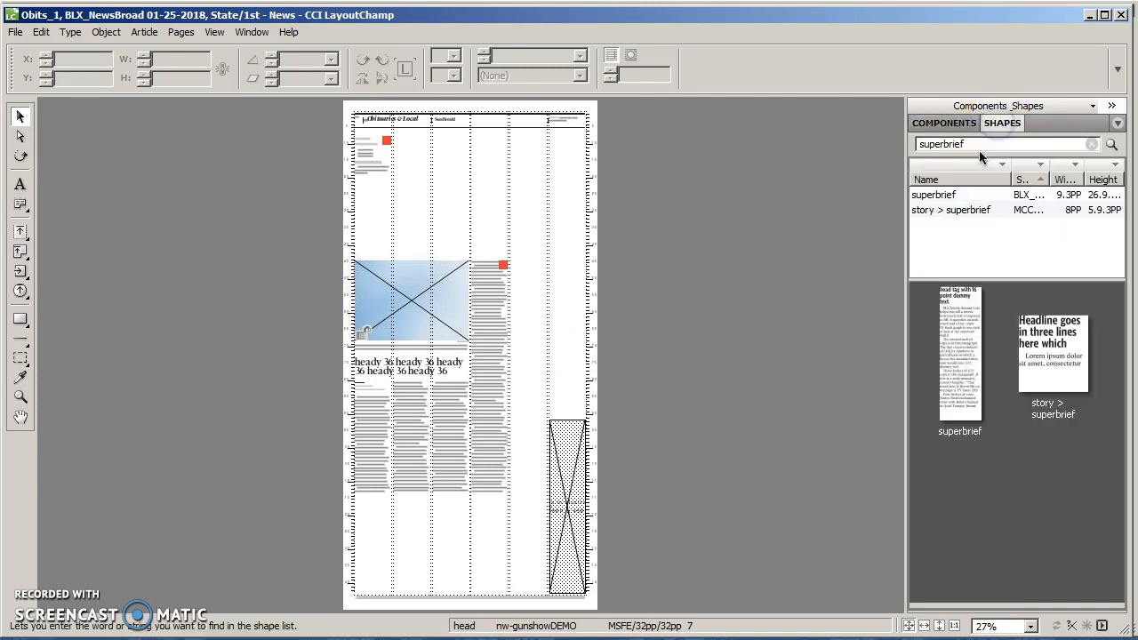
click(937, 196)
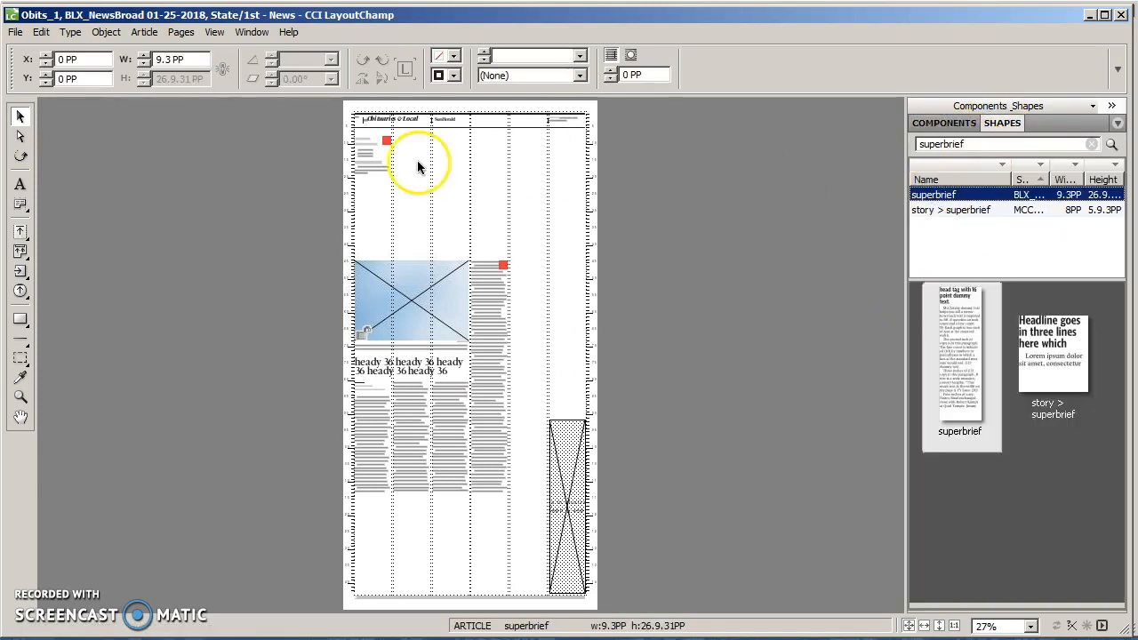
click(19, 231)
click(527, 190)
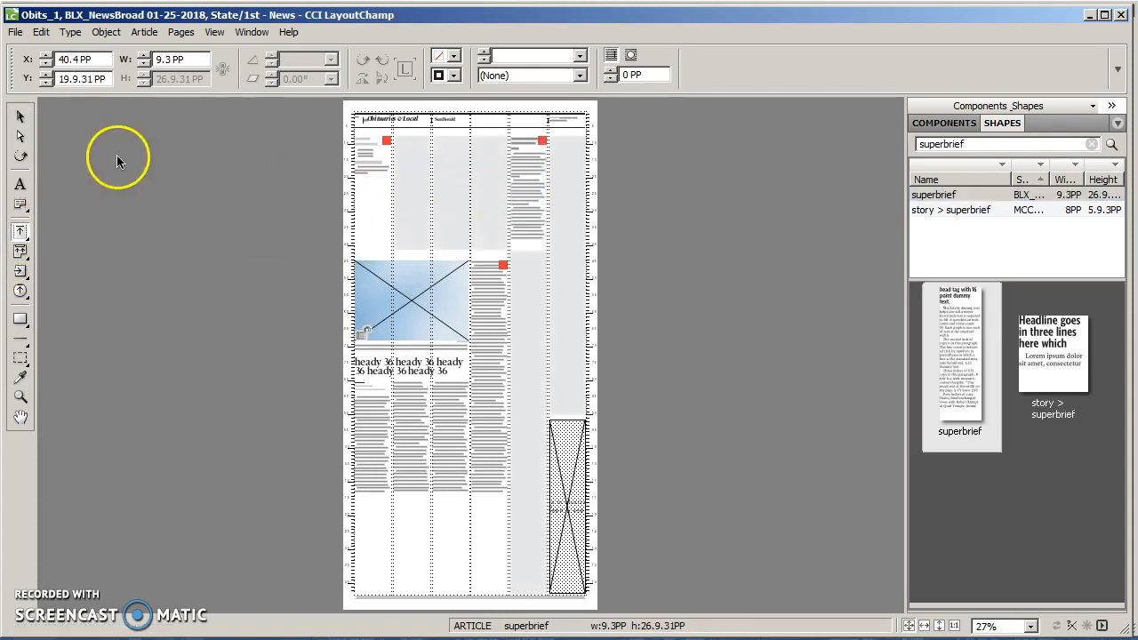
- Flow the nw-gunshowDEMO text into the placed superbrief shape and check how the brief fits up close
click(20, 116)
click(940, 127)
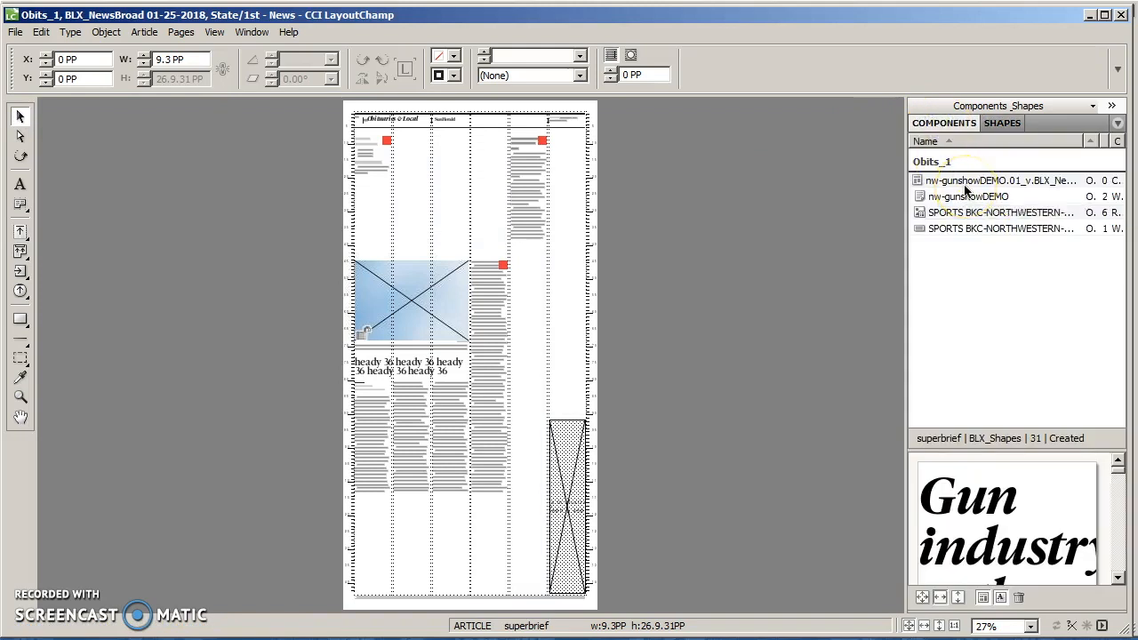
drag(916, 197, 531, 219)
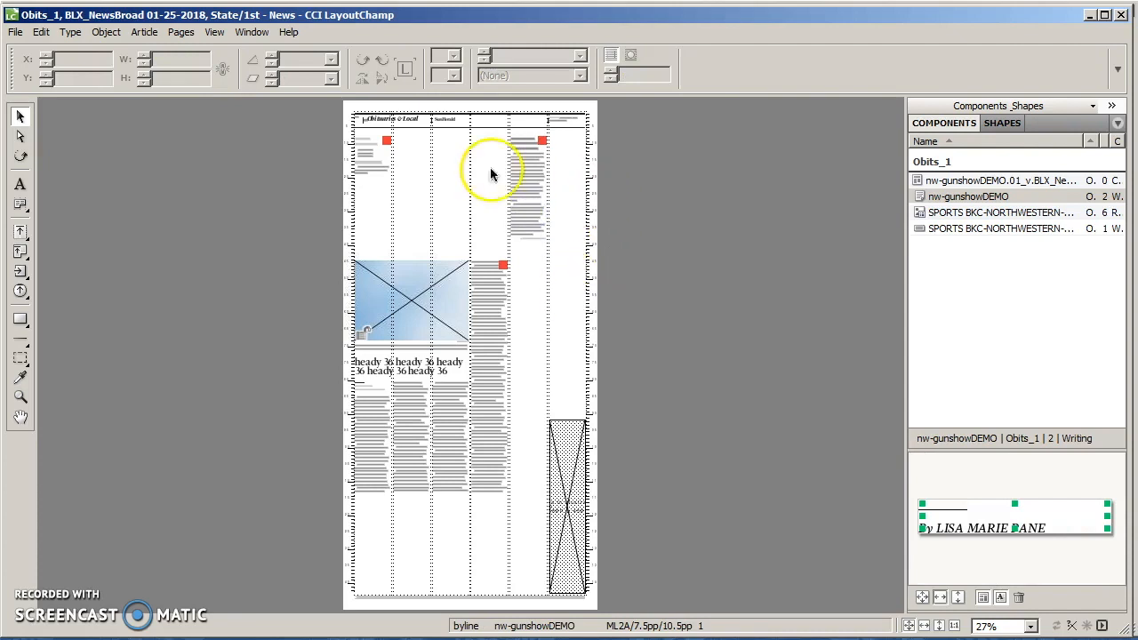
drag(498, 133, 564, 256)
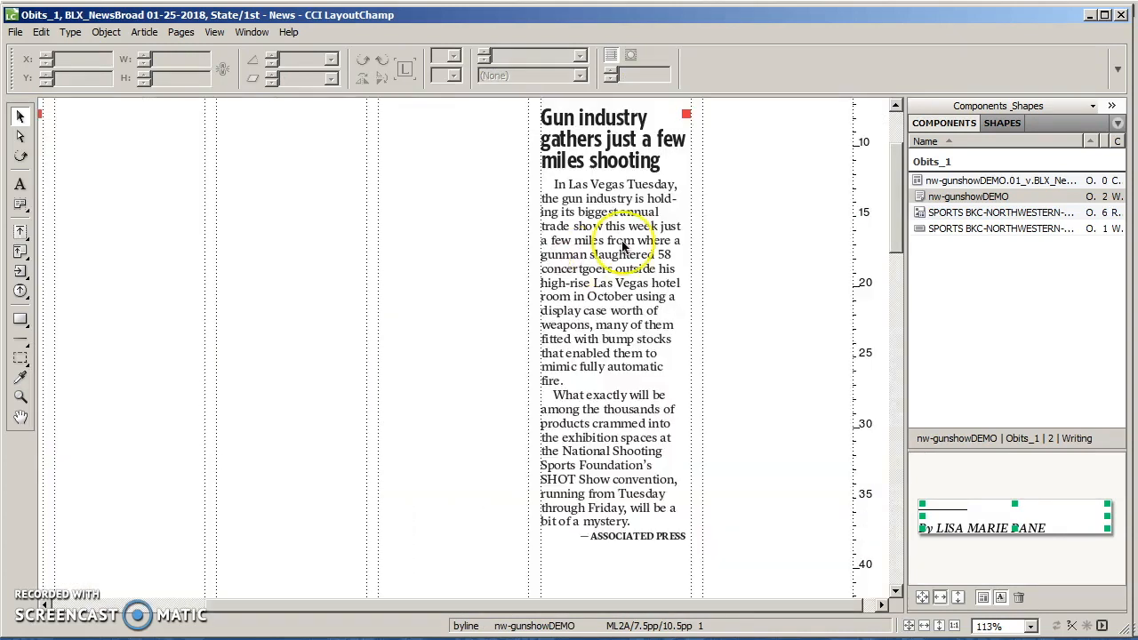